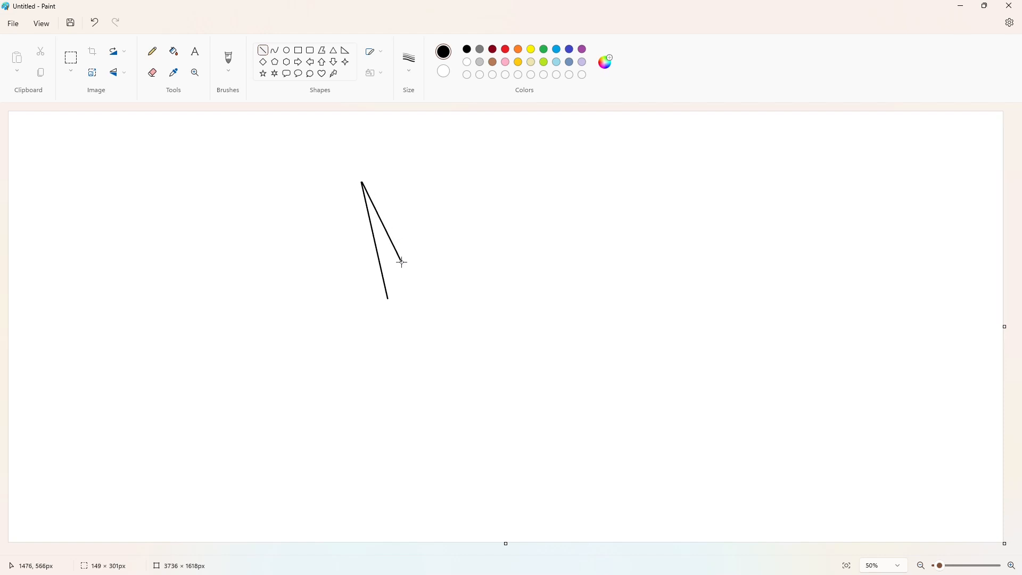
Undo the last line, complete the pointed, serifed M outline with straight lines, and fill it black
key("ctrl+z")
left_click_drag(379, 297, 378, 297)
mouse_move(388, 317)
left_mouse_down()
mouse_move(416, 318)
mouse_move(402, 262)
mouse_move(422, 292)
mouse_move(430, 257)
left_mouse_up()
mouse_move(362, 182)
left_mouse_down()
mouse_move(421, 262)
mouse_move(408, 246)
mouse_move(419, 260)
mouse_move(424, 183)
mouse_move(458, 300)
mouse_move(476, 321)
mouse_move(432, 320)
left_mouse_up()
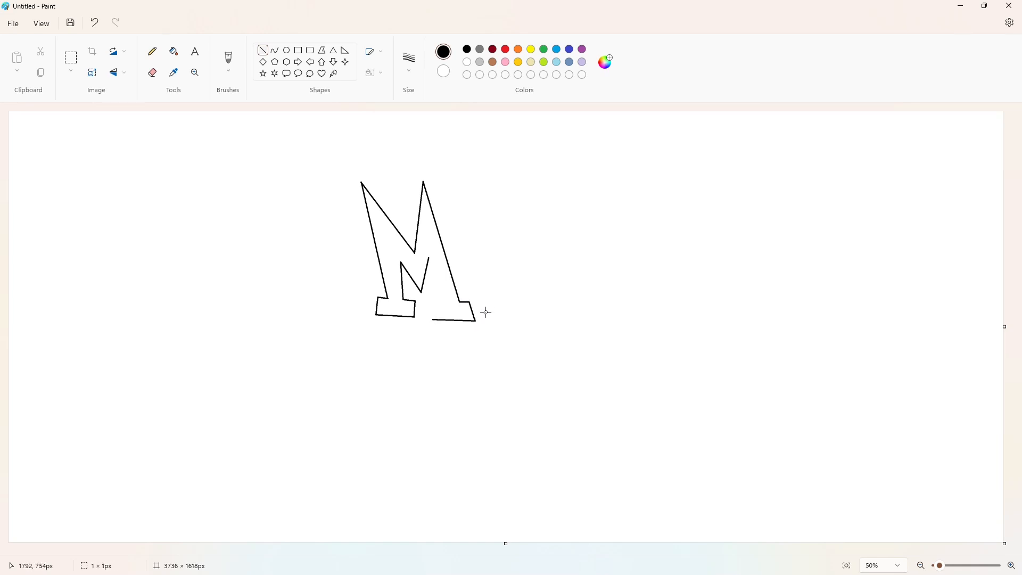
mouse_move(433, 302)
left_mouse_down()
mouse_move(443, 301)
mouse_move(429, 258)
left_mouse_up()
left_click(173, 52)
left_click(397, 248)
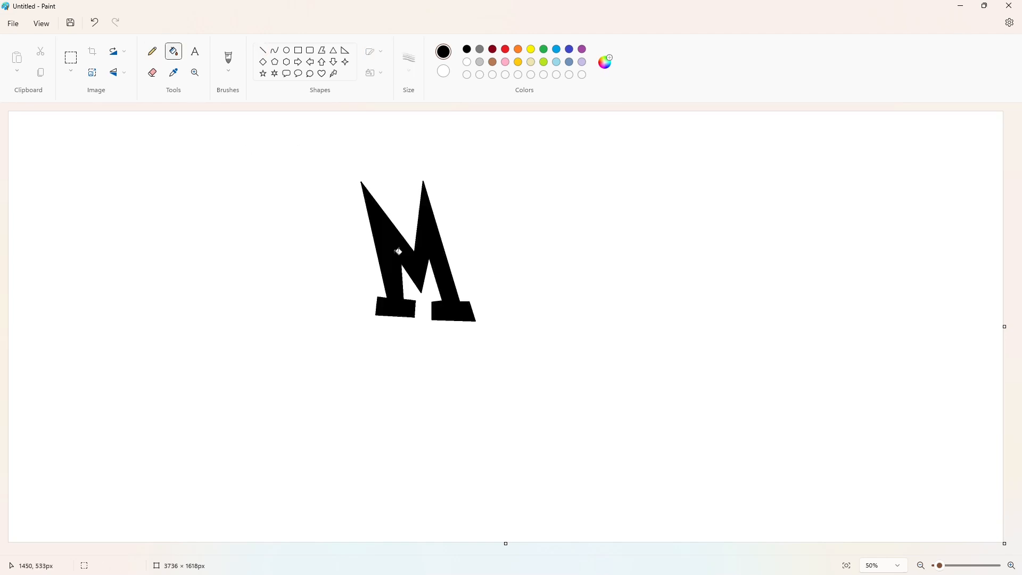
Draw the tapered four-sided stem of an inverted exclamation mark just before the M with straight lines
left_click(263, 51)
left_click_drag(344, 321, 345, 234)
key("ctrl+z")
mouse_move(343, 321)
left_mouse_down()
mouse_move(370, 302)
mouse_move(359, 232)
mouse_move(353, 246)
mouse_move(358, 233)
mouse_move(345, 233)
mouse_move(342, 320)
left_mouse_up()
left_click(471, 281)
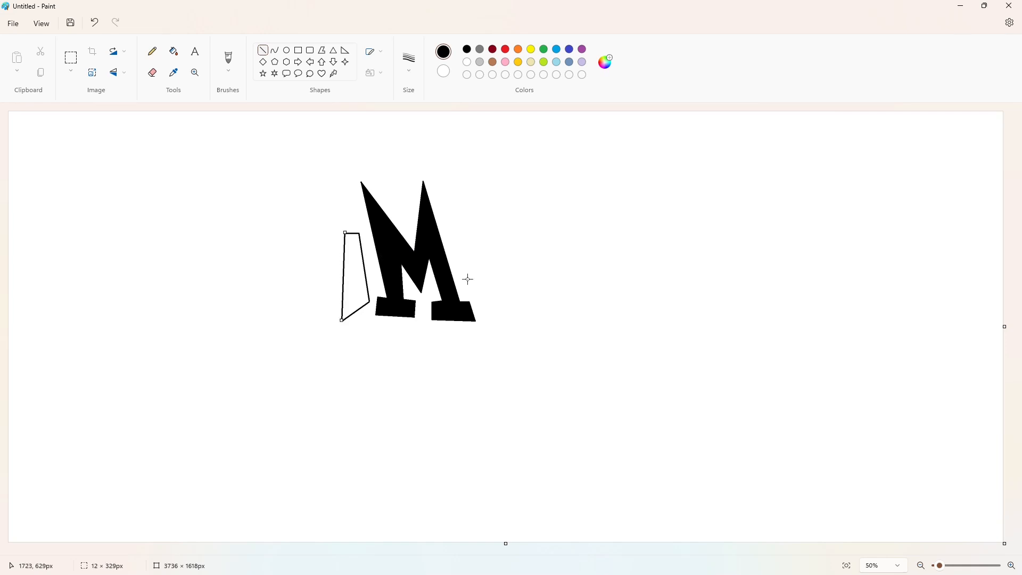
left_click(468, 279)
key("ctrl+z")
left_click_drag(345, 233, 342, 321)
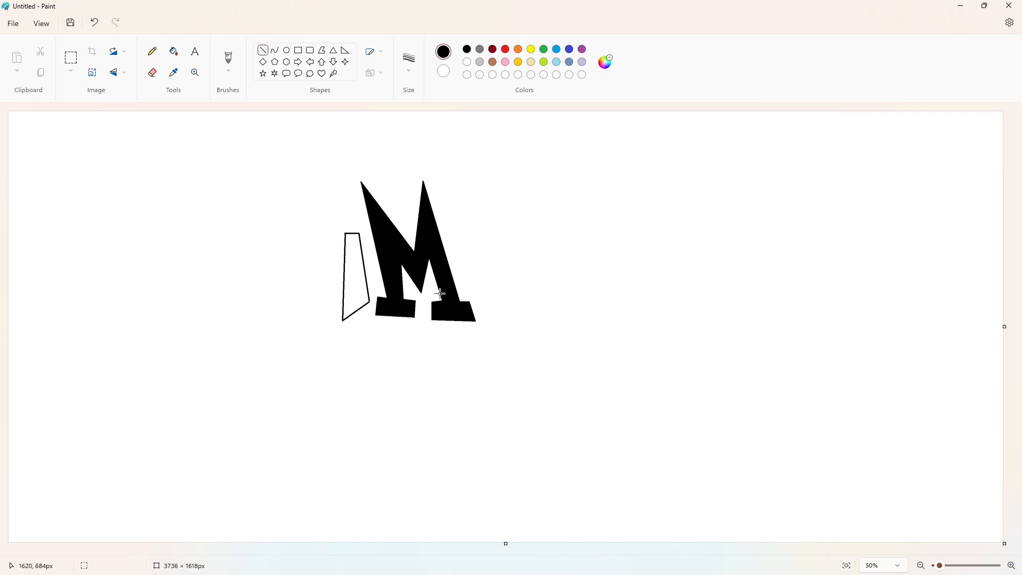
Add a circle above the tapered stem as its dot, and fill both the dot and the stem black
left_click(287, 50)
left_click_drag(337, 206, 358, 226)
left_click(416, 225)
left_click(174, 51)
left_click(346, 215)
left_click(356, 277)
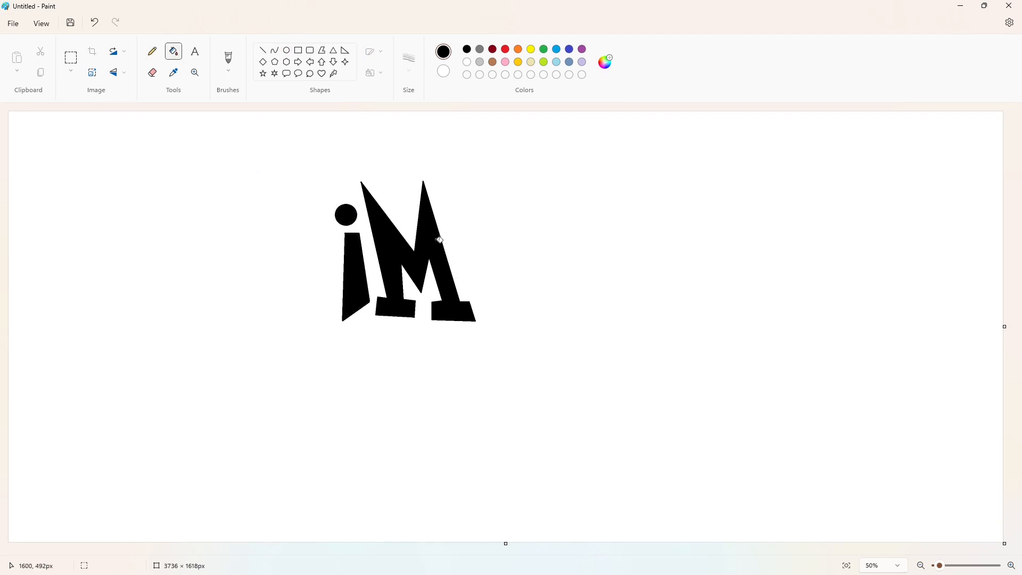
Outline the left serif, stems and rounded bottom of a small U beside the M, using lines and curves
left_click(263, 50)
mouse_move(475, 237)
left_mouse_down()
mouse_move(451, 236)
mouse_move(474, 260)
mouse_move(467, 278)
mouse_move(493, 289)
mouse_move(501, 279)
mouse_move(467, 298)
left_mouse_up()
left_click(278, 52)
mouse_move(500, 299)
left_mouse_down()
mouse_move(499, 248)
mouse_move(489, 281)
mouse_move(491, 254)
mouse_move(502, 253)
mouse_move(487, 254)
mouse_move(487, 237)
mouse_move(506, 235)
mouse_move(504, 253)
left_mouse_up()
left_click(527, 293)
left_click(263, 51)
left_click(274, 50)
Close the small U's outline with a boxy right serif, undoing stray lines, and fill the letter black
left_click(263, 50)
left_click(531, 256)
left_click(539, 244)
key("ctrl+z")
key("ctrl+z")
left_click(548, 252)
left_click(572, 242)
left_click(542, 241)
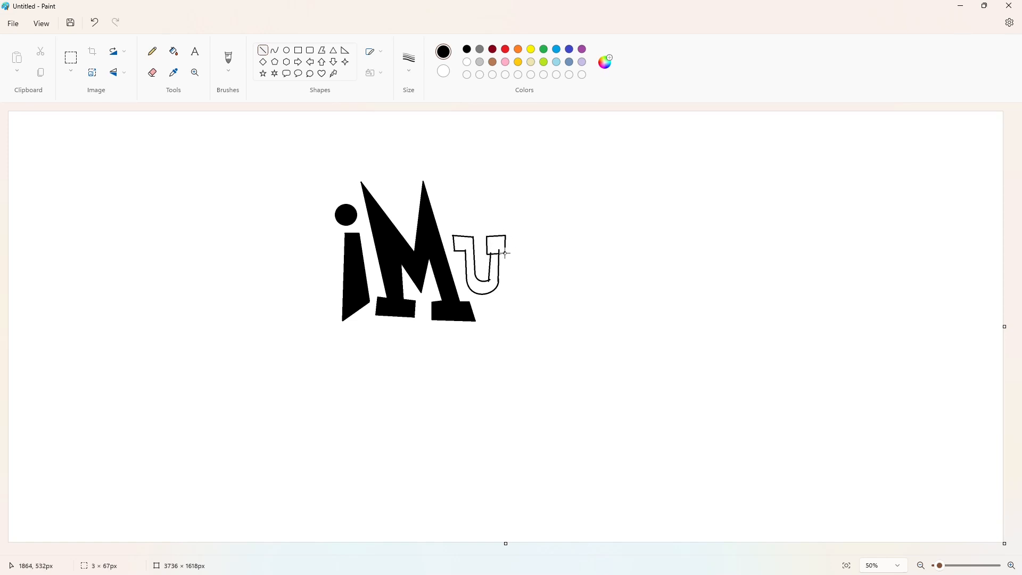
left_click(546, 244)
left_click(173, 55)
left_click(461, 250)
Draw concentric ellipses beside the U, about 187 × 242 px outside and 104 × 158 px inside, and fill the ring black
left_click(287, 50)
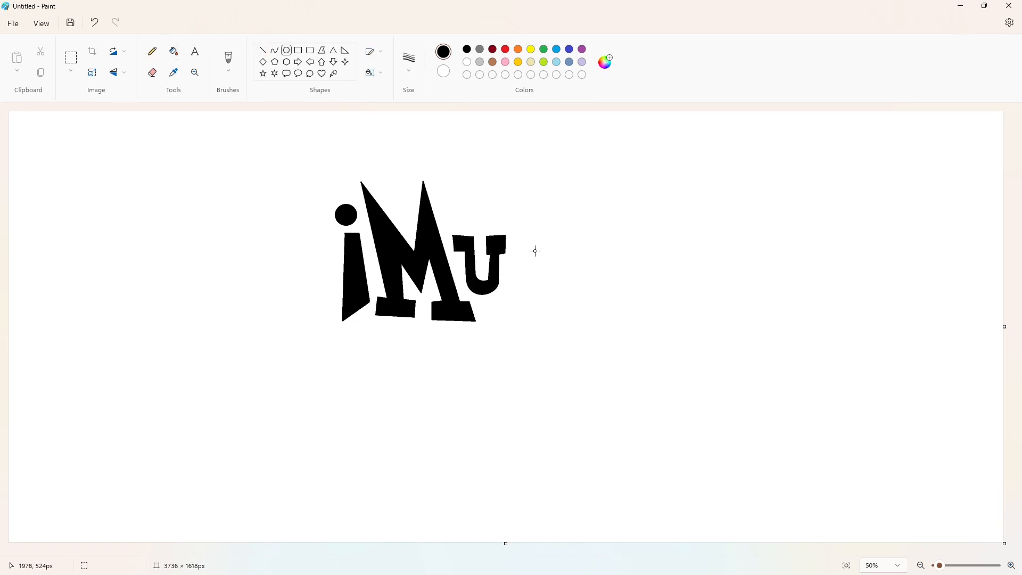
mouse_move(513, 238)
left_mouse_down()
mouse_move(561, 304)
mouse_move(523, 276)
left_mouse_up()
left_click_drag(557, 271, 559, 275)
left_click_drag(534, 303, 534, 304)
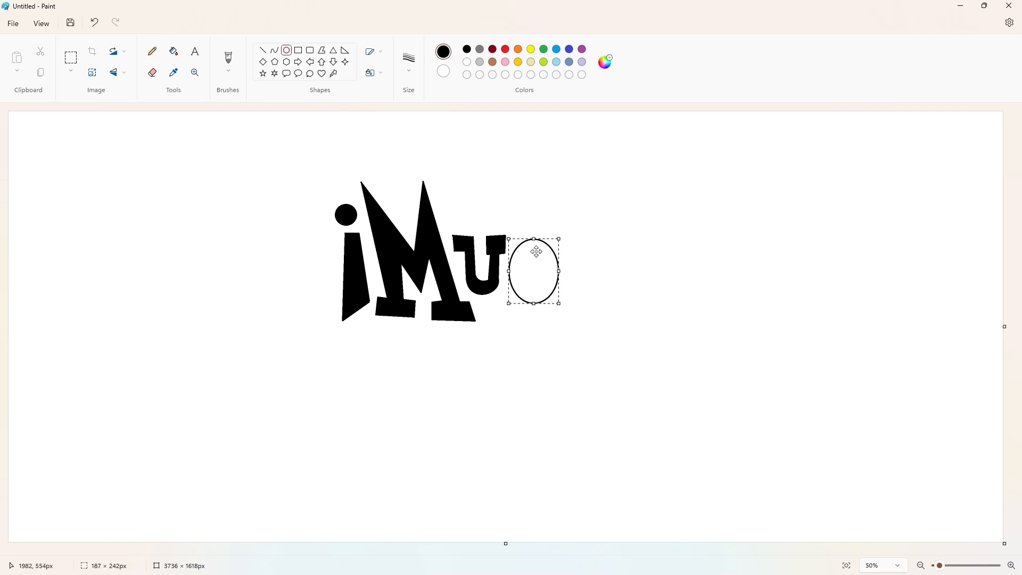
left_click_drag(534, 237, 534, 238)
left_click_drag(559, 271, 547, 292)
left_click(608, 276)
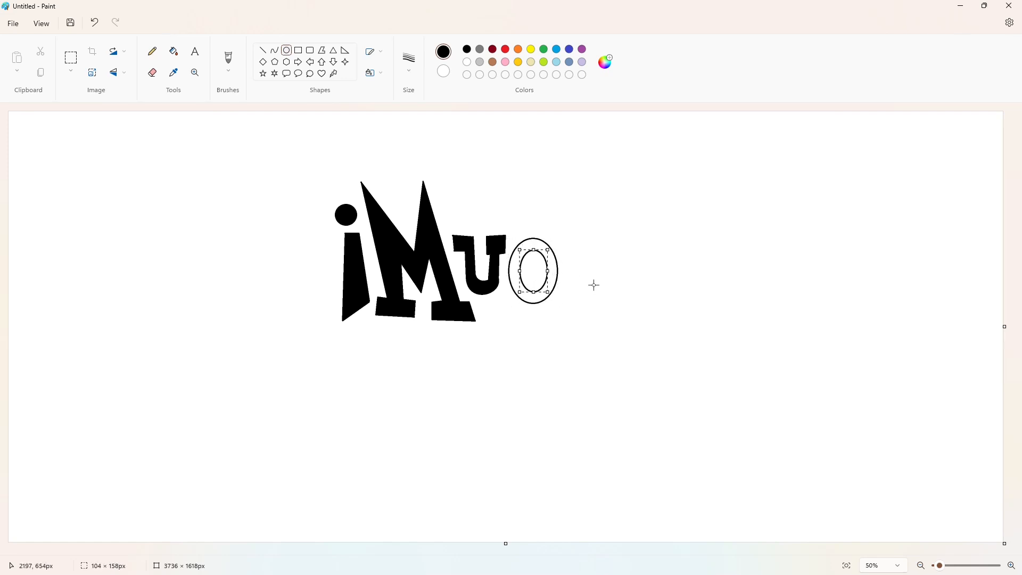
left_click(593, 285)
left_click(173, 51)
left_click(519, 250)
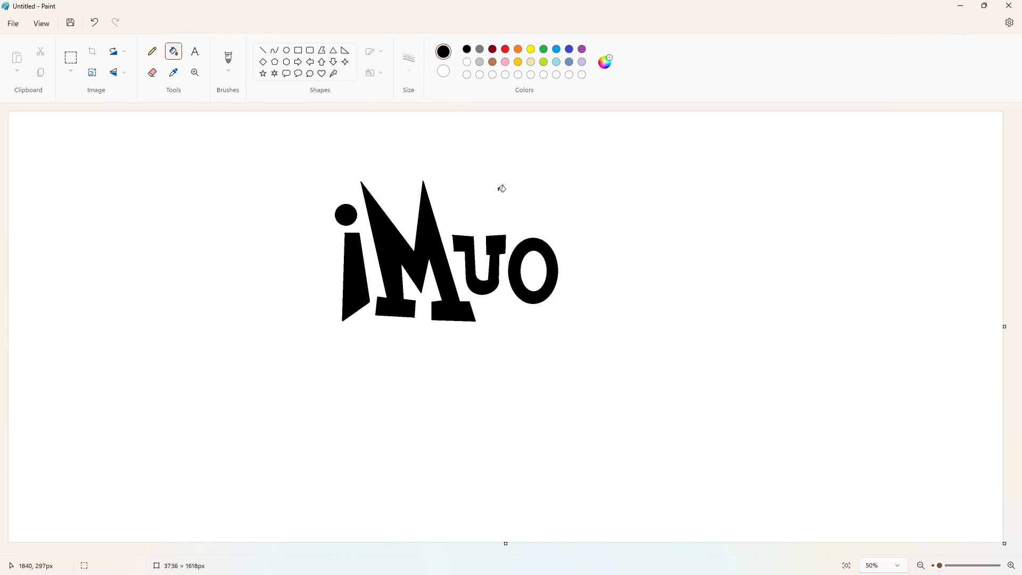
Turn the ring into a C: recolour it purple, cut a white gap in its right side, and refill it black
left_click(582, 49)
left_click(553, 255)
left_click(467, 61)
left_click(263, 50)
mouse_move(561, 258)
left_mouse_down()
mouse_move(545, 261)
mouse_move(559, 277)
left_mouse_up()
left_click(173, 52)
left_click(552, 269)
left_click(467, 48)
left_click(545, 252)
Outline the bracket-shaped left half of an H beside the C with black straight lines
left_click(263, 51)
mouse_move(549, 207)
left_mouse_down()
mouse_move(549, 224)
mouse_move(564, 224)
mouse_move(562, 299)
mouse_move(547, 306)
mouse_move(546, 322)
mouse_move(568, 324)
left_mouse_up()
mouse_move(550, 206)
left_mouse_down()
mouse_move(577, 217)
mouse_move(569, 323)
left_mouse_up()
left_click(174, 51)
left_click(622, 222)
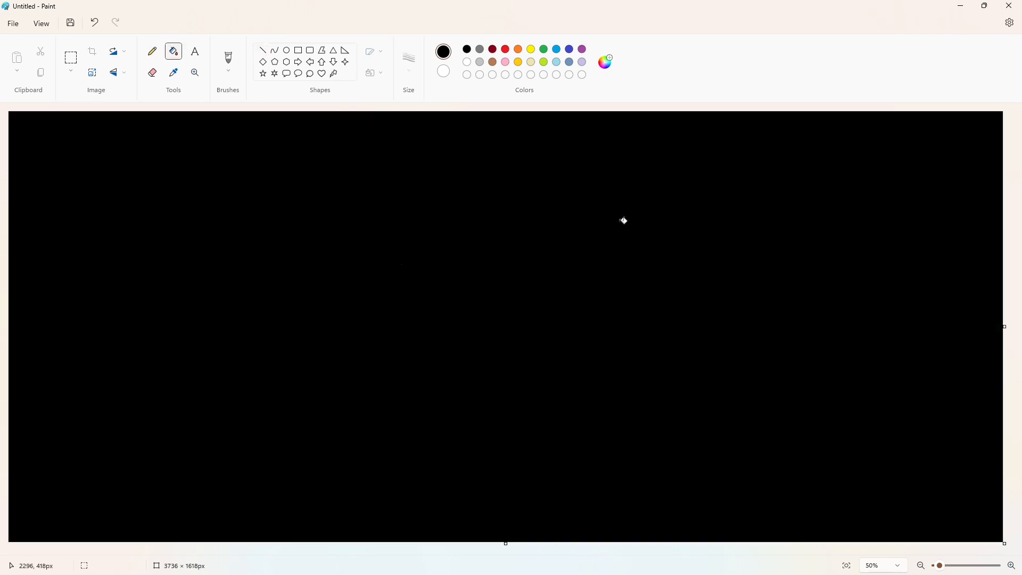
key("ctrl+z")
Close the gap at the upper corner of the H's left half and fill the shape black
left_click(1012, 566)
scroll(790, 476, "up", 1)
left_click(263, 51)
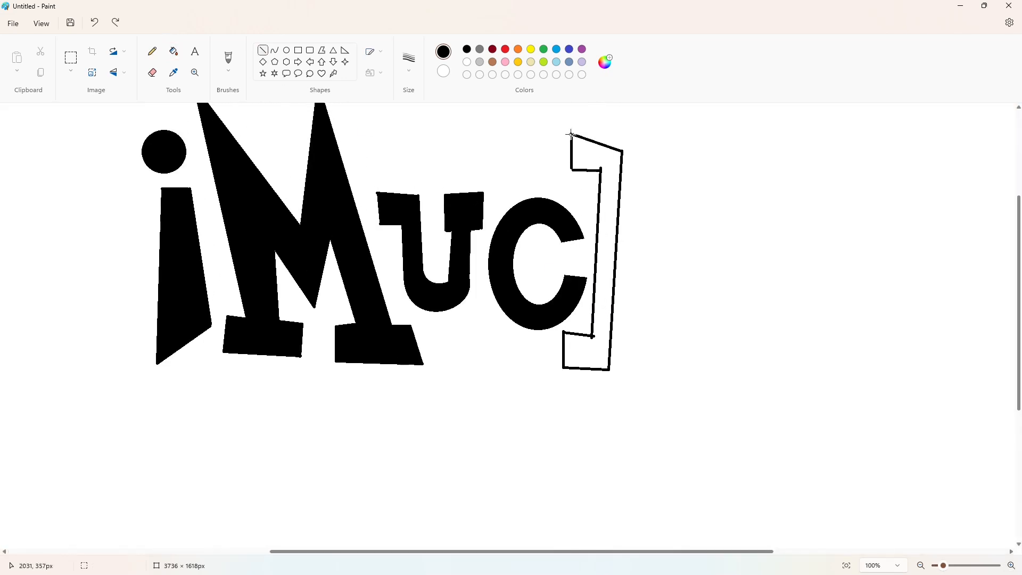
left_click_drag(571, 133, 571, 140)
left_click(174, 51)
left_click(611, 192)
left_click(921, 565)
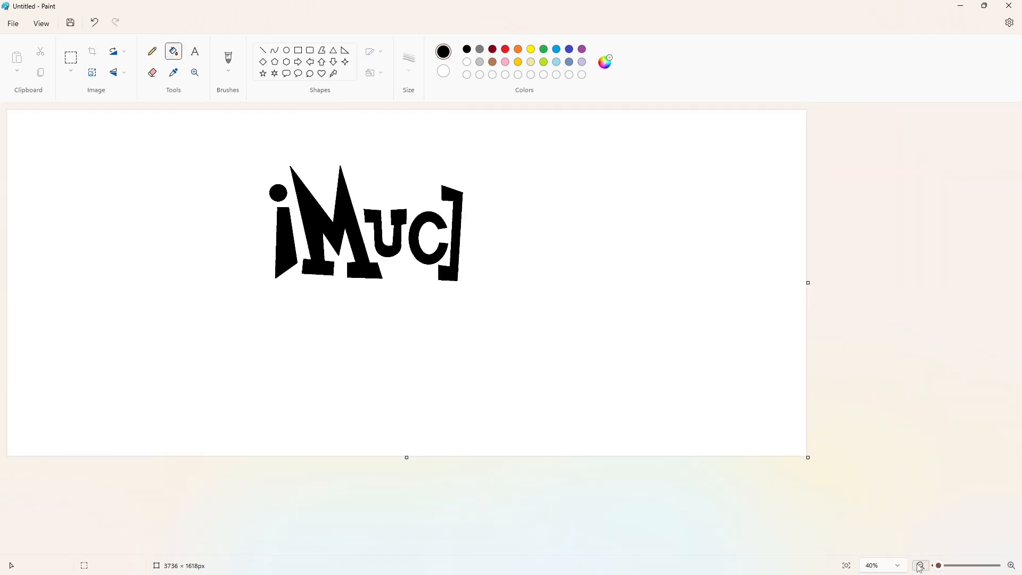
Draw the outer edge and the top serif of the H's right half with straight lines
left_click(263, 50)
left_click_drag(582, 213, 578, 324)
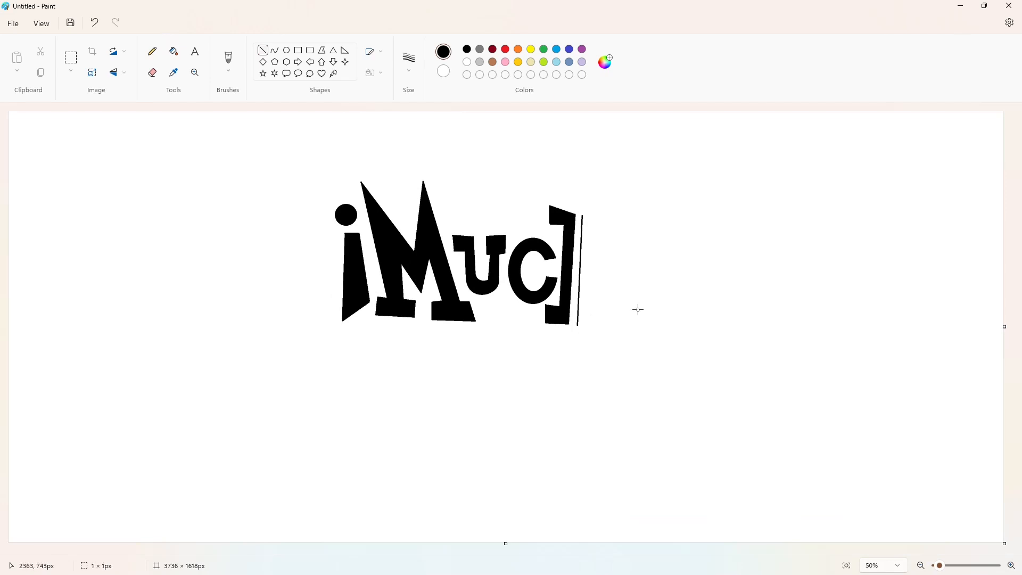
mouse_move(583, 214)
left_mouse_down()
mouse_move(607, 214)
mouse_move(606, 234)
mouse_move(593, 234)
left_mouse_up()
left_click(657, 225)
left_click(659, 234)
left_click(648, 233)
Complete the H's right half with a bottom serif and inner edge, and fill it black
mouse_move(578, 325)
left_mouse_down()
mouse_move(596, 325)
mouse_move(597, 311)
mouse_move(586, 310)
left_mouse_up()
left_click(622, 326)
left_click(633, 311)
left_click(639, 312)
left_click_drag(591, 235, 586, 310)
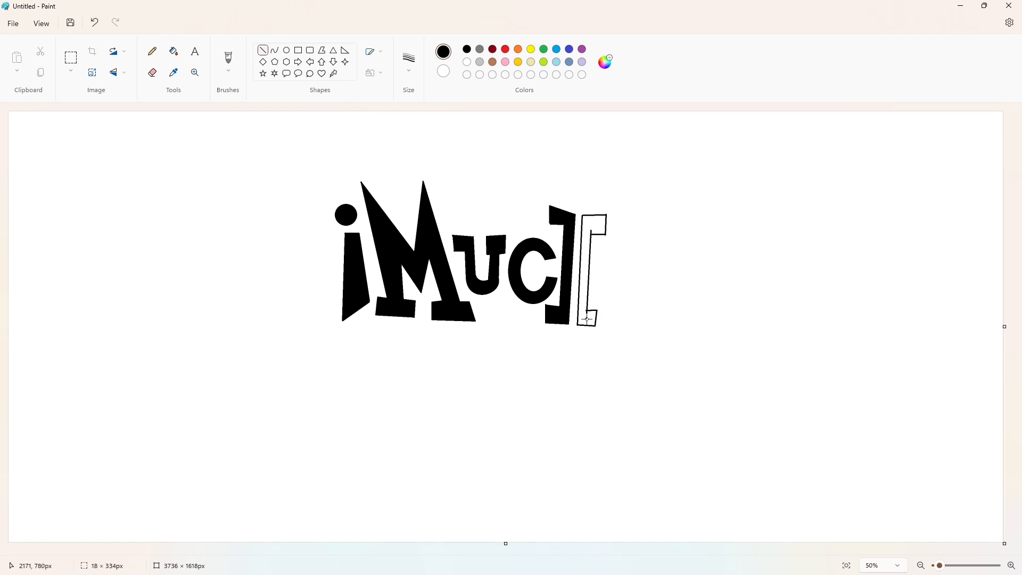
left_click(174, 51)
left_click(591, 218)
Draw a short crossbar joining the two halves of the H and fill it black
left_click(265, 52)
left_click_drag(569, 266, 585, 273)
left_click(174, 52)
left_click(578, 269)
Outline the slanted left leg and serif foot of a pointed A beside the H with straight lines
left_click(275, 50)
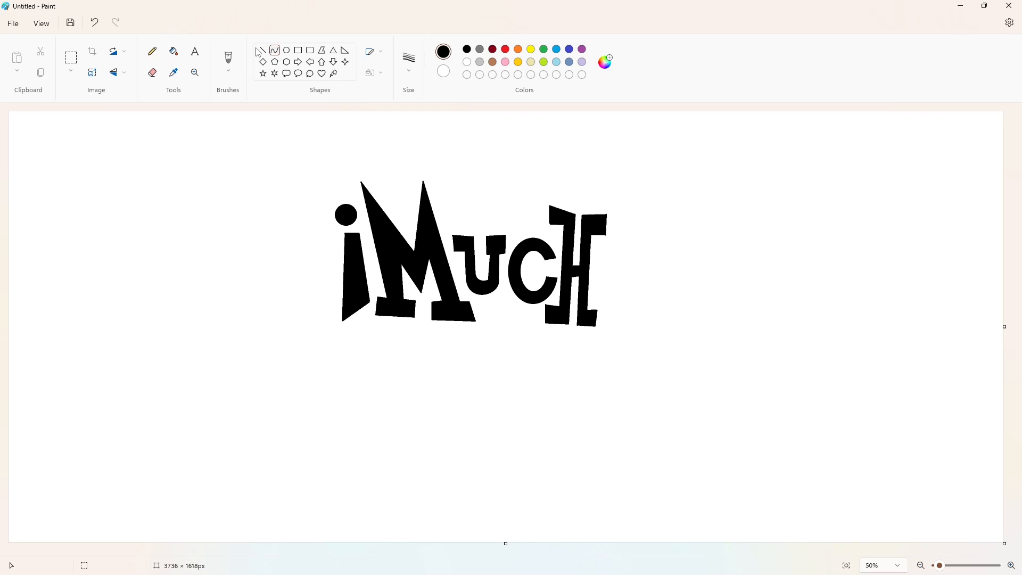
left_click(261, 52)
mouse_move(644, 214)
left_mouse_down()
mouse_move(610, 290)
mouse_move(598, 290)
mouse_move(595, 302)
mouse_move(612, 305)
left_mouse_up()
left_click(689, 277)
left_click(600, 299)
left_click(661, 302)
left_click(648, 306)
Complete the A with its right leg, serif foot, crossbar and inner opening, and fill the letter black
mouse_move(644, 214)
left_mouse_down()
mouse_move(644, 316)
mouse_move(624, 310)
mouse_move(622, 287)
mouse_move(634, 293)
mouse_move(620, 283)
mouse_move(628, 287)
left_mouse_up()
left_click(715, 300)
left_click(648, 303)
left_click(685, 306)
left_click(647, 309)
left_click(637, 297)
left_click(675, 293)
left_click(706, 296)
left_click(687, 272)
left_click(632, 267)
left_click(174, 51)
left_click(643, 247)
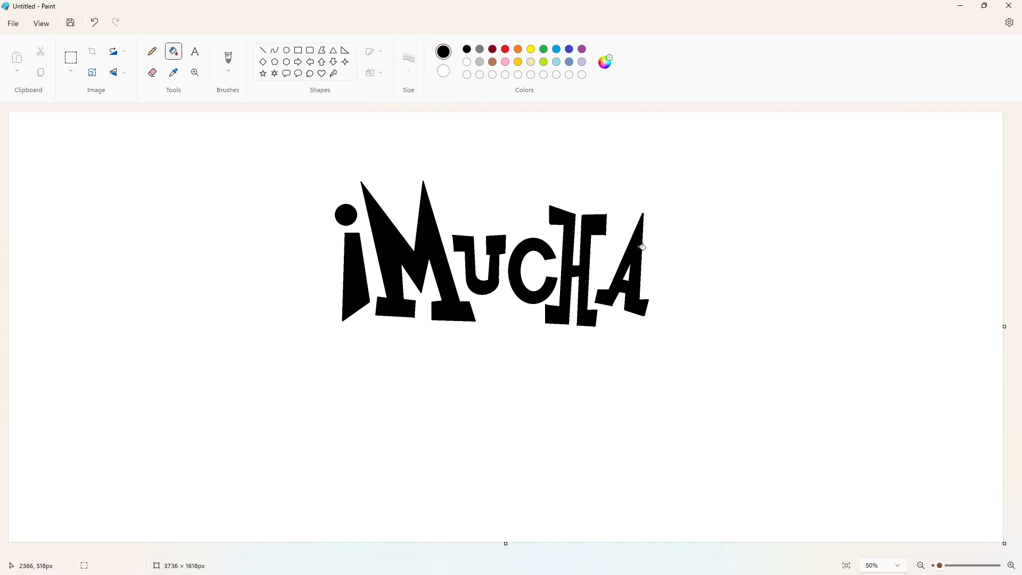
Outline a serifed L below the M with straight lines, undoing the stray mark, and fill it black
left_click(262, 50)
mouse_move(345, 351)
left_mouse_down()
mouse_move(346, 331)
mouse_move(387, 331)
mouse_move(360, 351)
mouse_move(363, 426)
left_mouse_up()
left_click(413, 426)
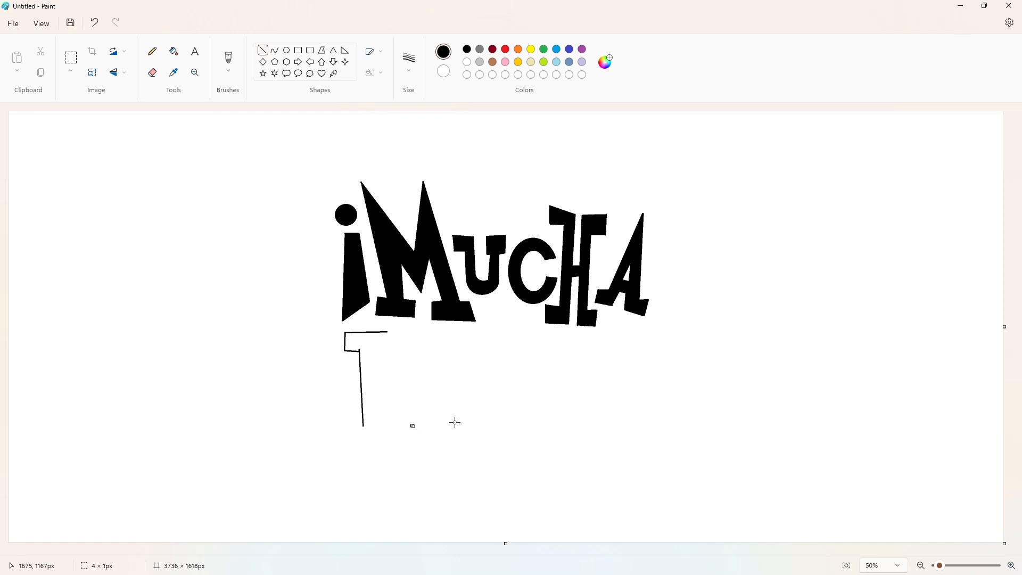
key("ctrl+z")
left_click_drag(385, 336, 377, 348)
left_click(443, 349)
left_click(457, 348)
mouse_move(376, 348)
left_mouse_down()
mouse_move(377, 408)
mouse_move(414, 408)
mouse_move(417, 432)
left_mouse_up()
mouse_move(413, 393)
left_mouse_down()
mouse_move(434, 393)
mouse_move(437, 433)
mouse_move(418, 434)
left_mouse_up()
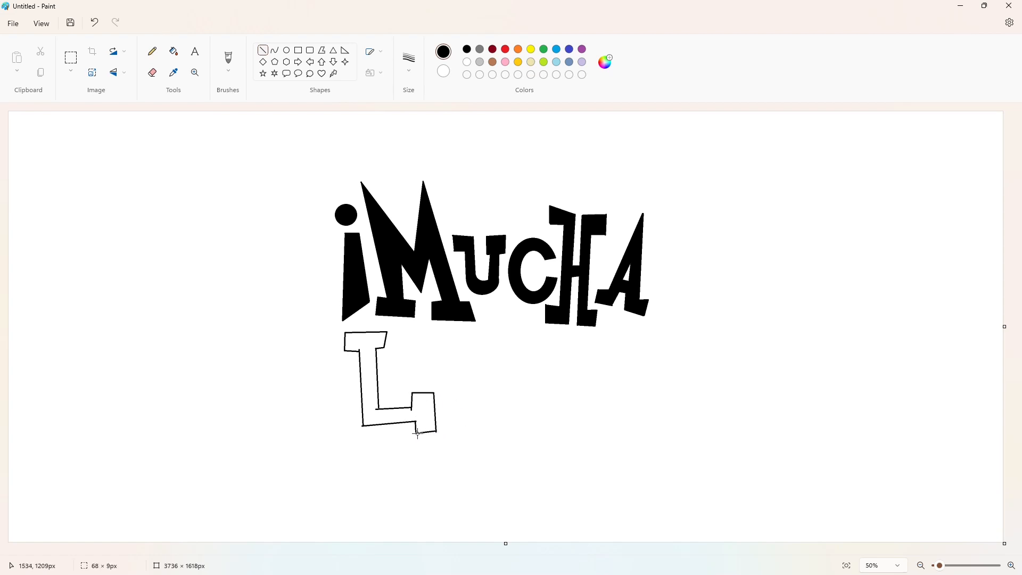
left_click(174, 51)
left_click(367, 367)
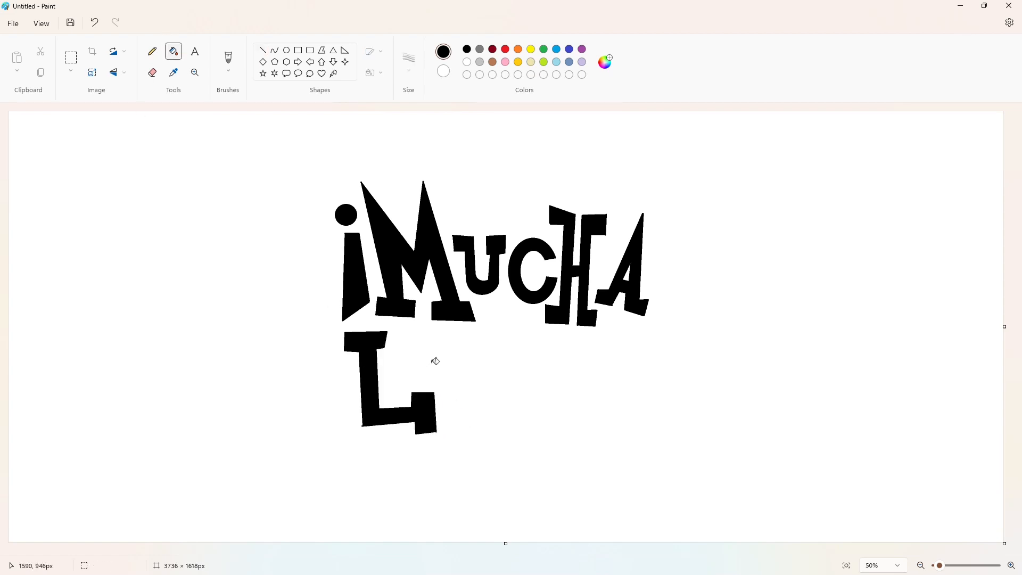
Draw the left serif and first stem lines of a small U above the foot of the L
left_click(262, 50)
left_click(458, 335)
left_click(411, 335)
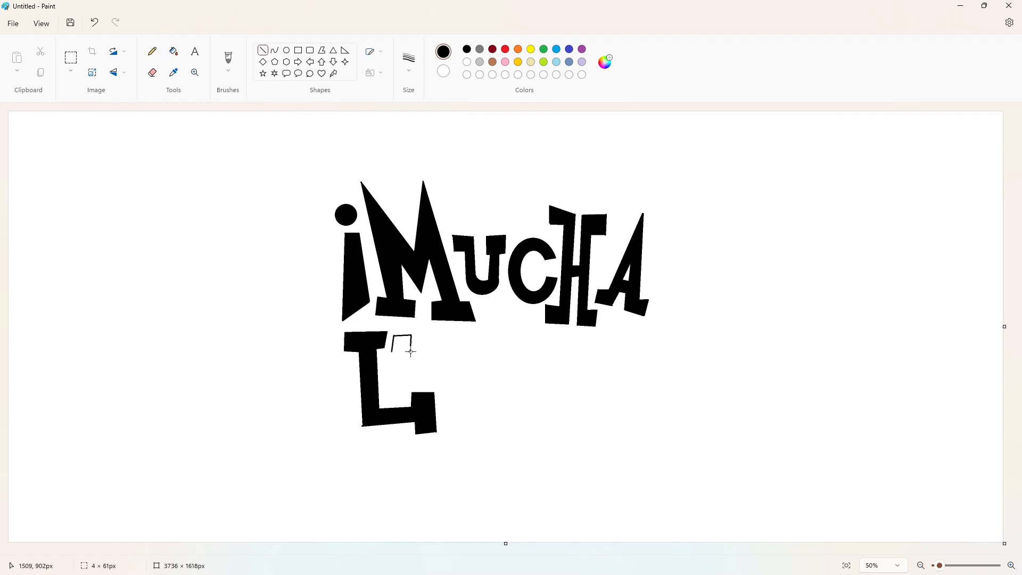
left_click(407, 356)
mouse_move(400, 350)
left_mouse_down()
mouse_move(398, 375)
mouse_move(407, 366)
mouse_move(432, 375)
mouse_move(413, 395)
mouse_move(435, 350)
mouse_move(425, 371)
mouse_move(449, 375)
left_mouse_up()
left_click(461, 370)
left_click(452, 370)
Complete the second-row U with a curved bottom and slanted right serif, and fill its sections black
left_click(273, 51)
left_click(263, 50)
left_click(274, 51)
left_click(263, 50)
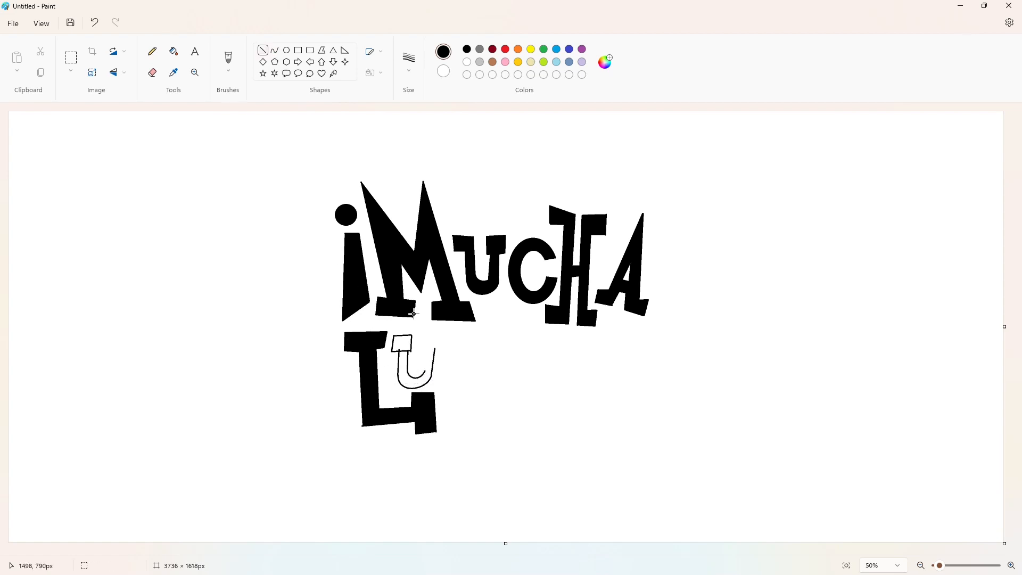
mouse_move(425, 335)
left_mouse_down()
mouse_move(425, 378)
mouse_move(447, 333)
mouse_move(432, 350)
left_mouse_up()
left_click(174, 51)
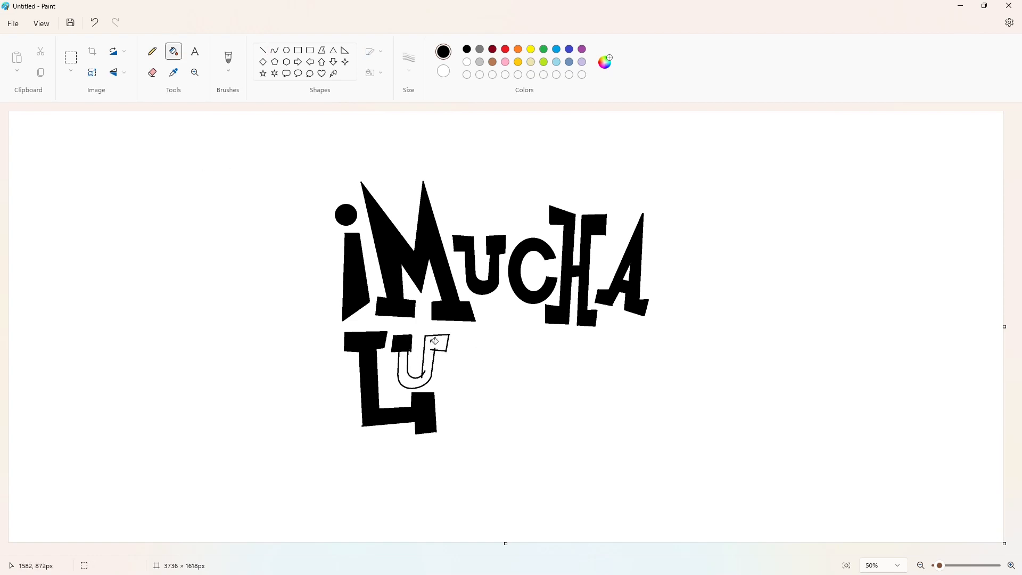
left_click(402, 343)
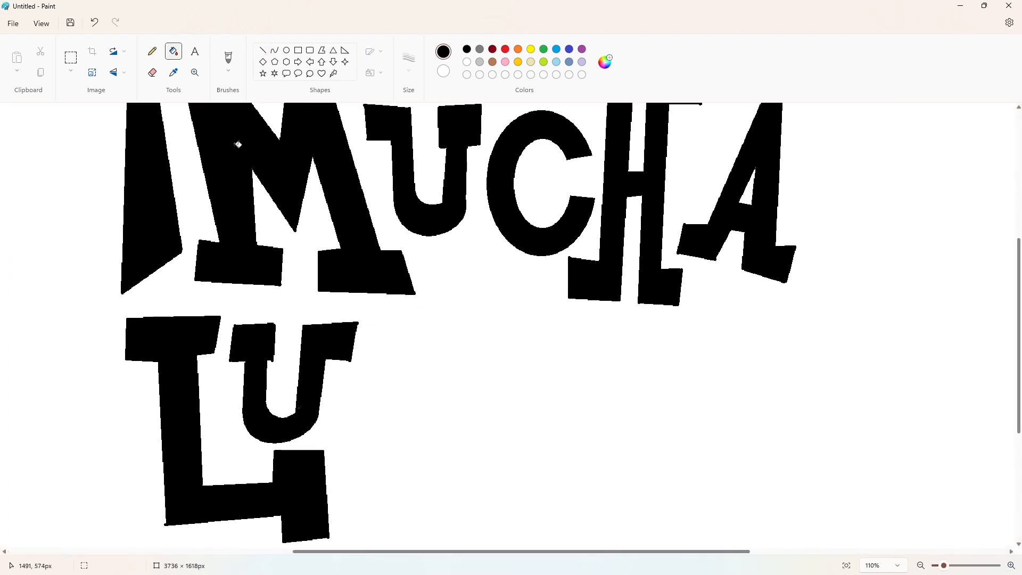
Clean up the rough edges of the second-row L and U with short white lines
left_click(263, 50)
left_click(466, 62)
left_click_drag(269, 361, 280, 361)
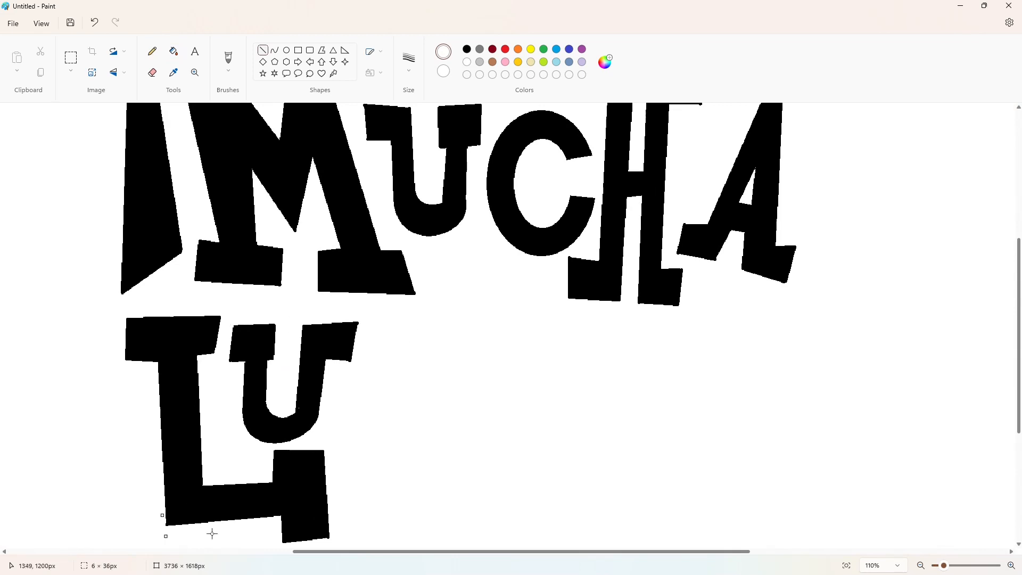
scroll(476, 499, "up", 3)
scroll(612, 479, "down", 3)
scroll(638, 452, "down", 3)
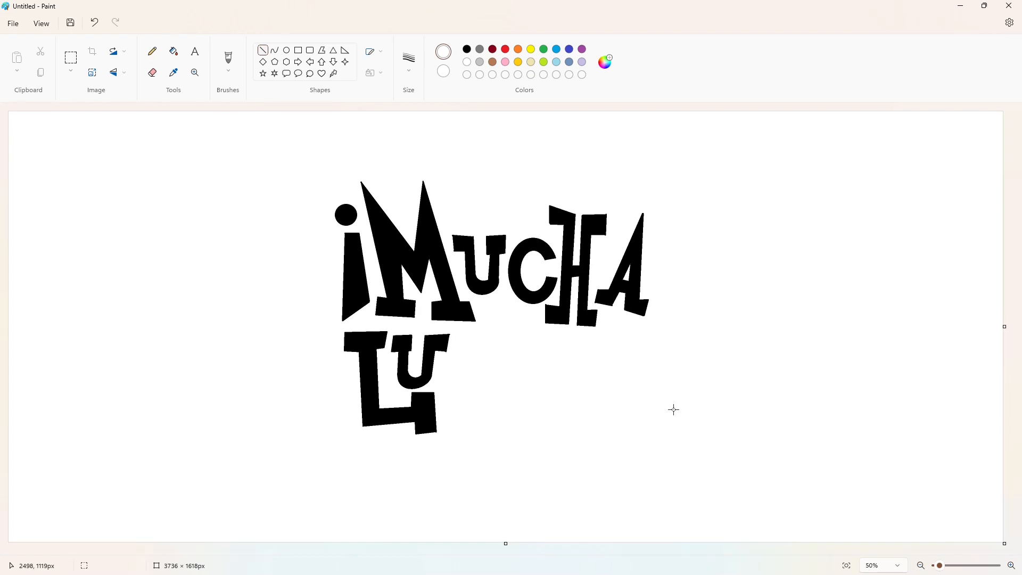
Draw a tall ellipse beside the second-row U, add an inner one about 113 × 204 px, and fill the ring black
left_click(286, 50)
left_click(467, 49)
left_click_drag(447, 341, 498, 422)
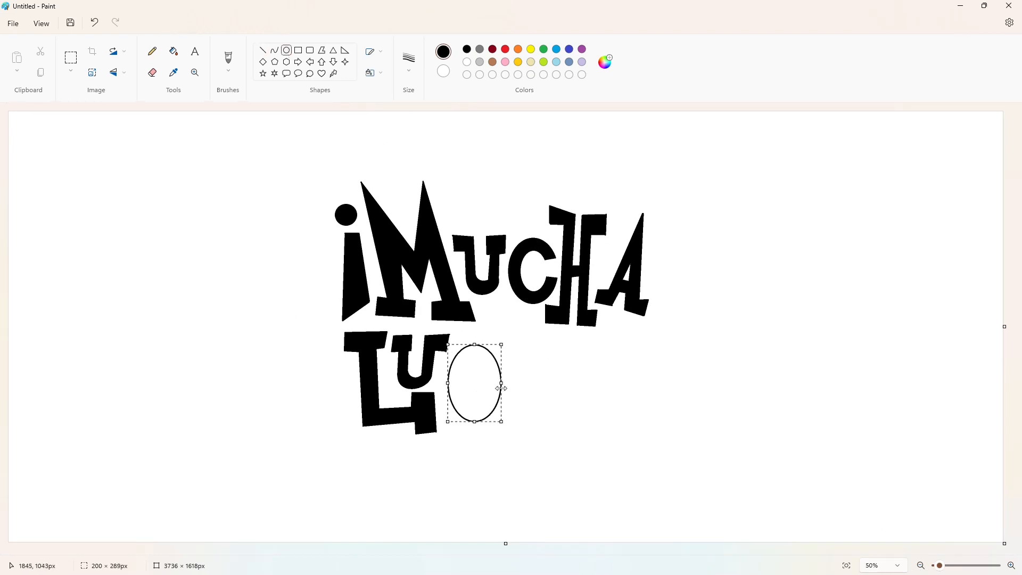
left_click(534, 392)
left_click_drag(457, 353, 488, 408)
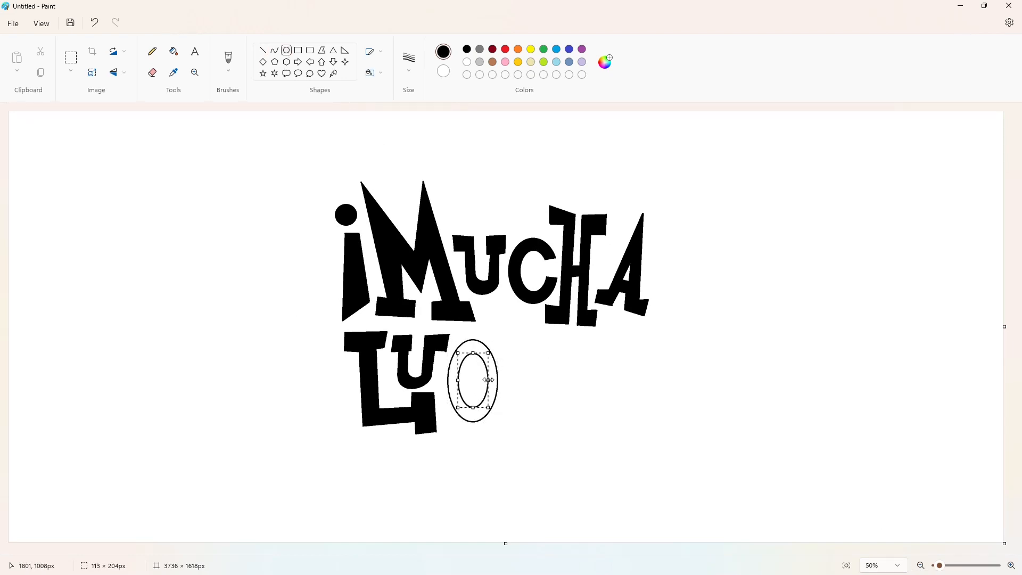
left_click(555, 386)
left_click(177, 53)
left_click(483, 349)
Turn the second-row ring into a C: recolour it purple, cut a white gap in its right side, and refill it black
left_click(582, 51)
left_click(483, 349)
left_click(263, 50)
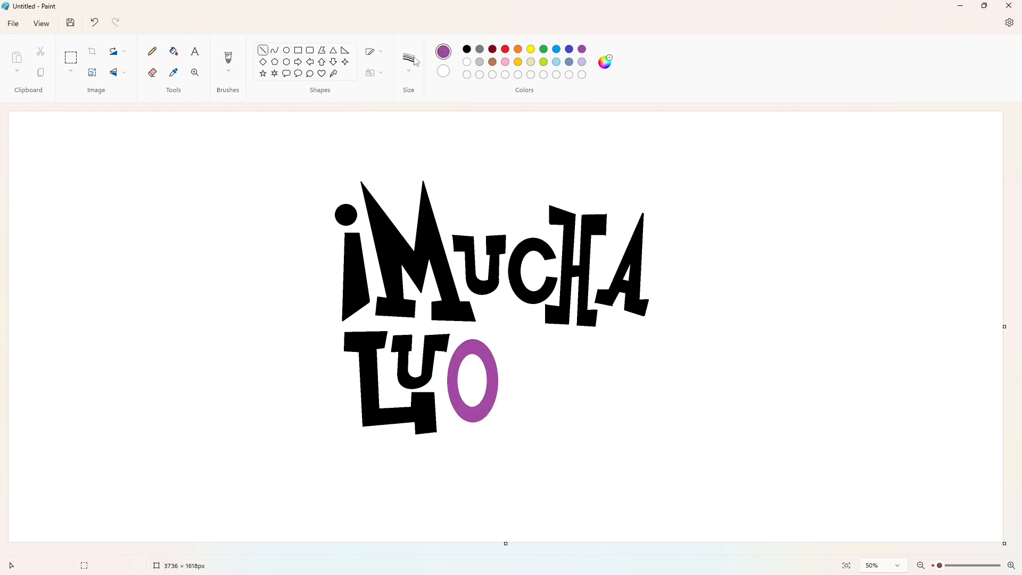
left_click(467, 61)
left_click_drag(475, 369, 507, 389)
left_click(543, 387)
left_click(543, 389)
left_click(174, 51)
left_click(494, 375)
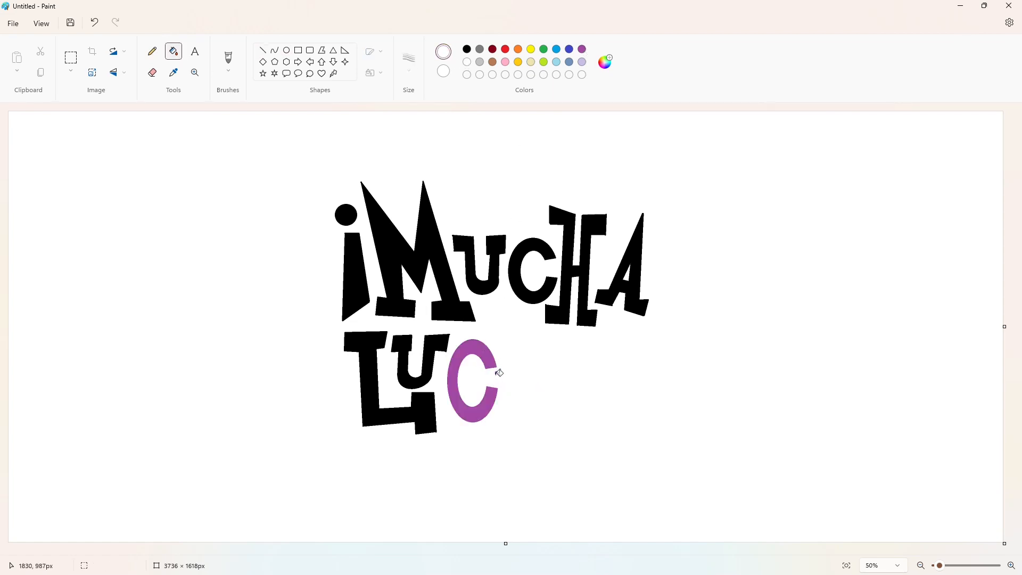
left_click(467, 50)
left_click(482, 347)
left_click(286, 57)
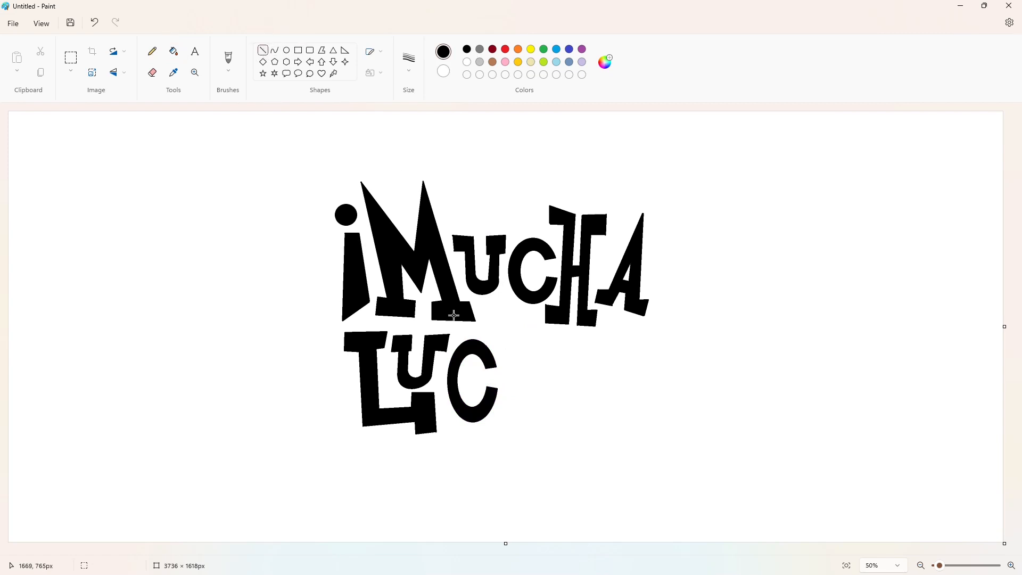
Outline two upright slab-serif stems beside the second-row C with straight black lines for the letter H
mouse_move(500, 338)
left_mouse_down()
mouse_move(532, 339)
mouse_move(498, 353)
mouse_move(508, 353)
mouse_move(503, 416)
mouse_move(492, 418)
mouse_move(530, 435)
left_mouse_up()
mouse_move(531, 339)
left_mouse_down()
mouse_move(514, 420)
mouse_move(530, 425)
left_mouse_up()
left_click(558, 411)
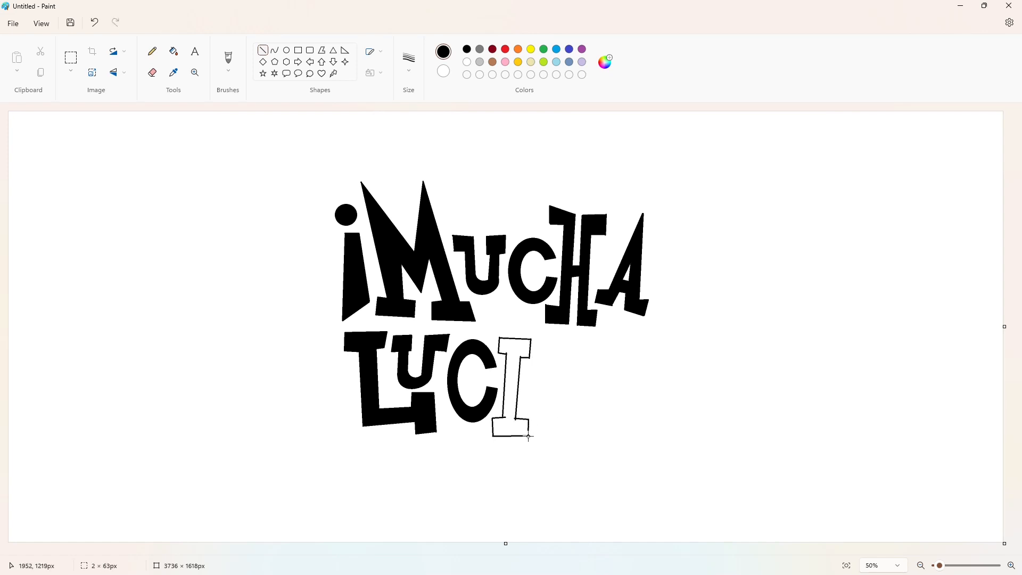
left_click(477, 293)
mouse_move(538, 338)
left_mouse_down()
mouse_move(534, 359)
mouse_move(566, 337)
mouse_move(565, 358)
left_mouse_up()
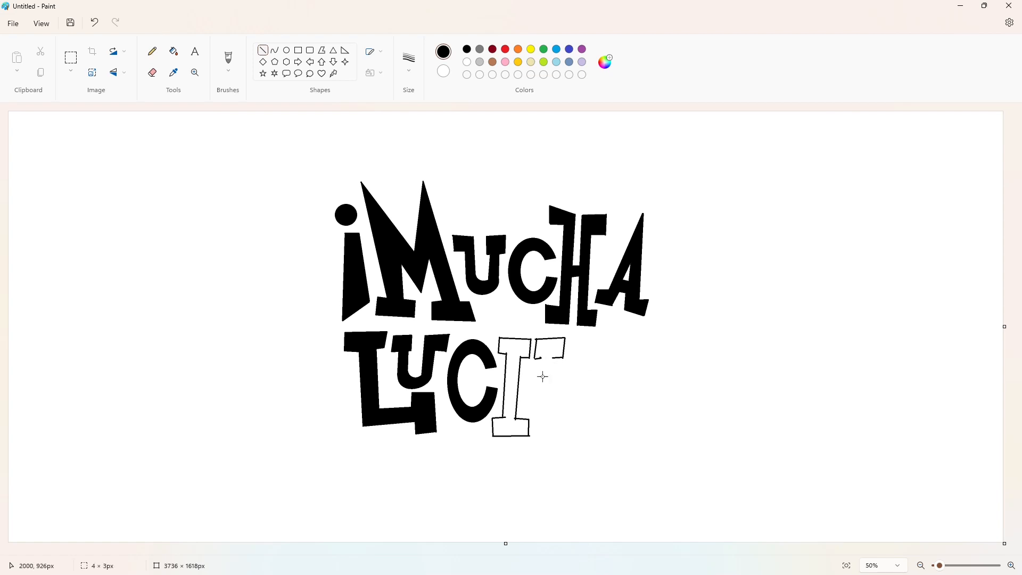
left_click_drag(541, 358, 541, 419)
left_click_drag(552, 358, 533, 436)
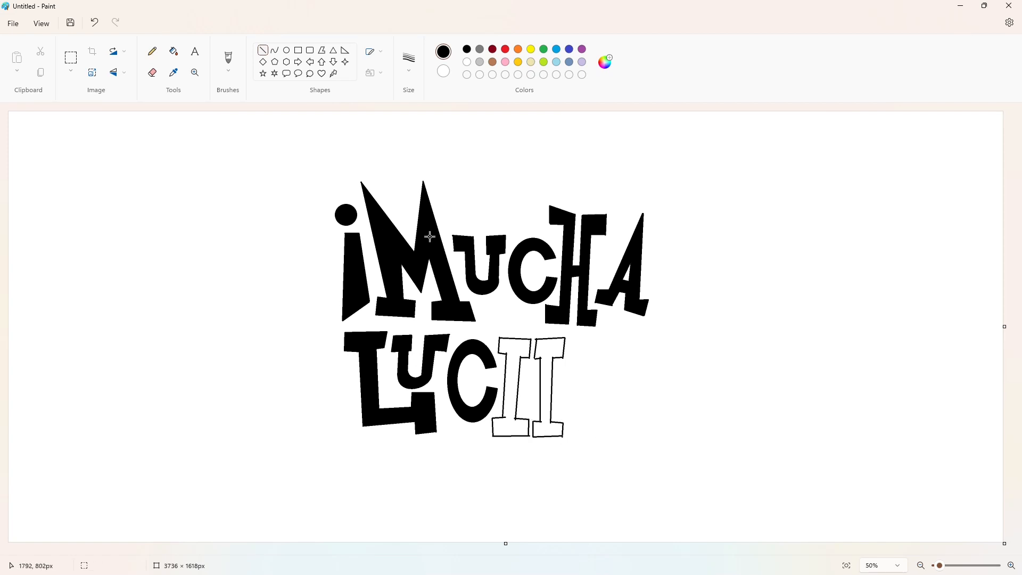
Join the two stems with a double-line crossbar and fill all sections of the second-row H black
left_click_drag(518, 379, 539, 379)
left_click(174, 51)
left_click(509, 405)
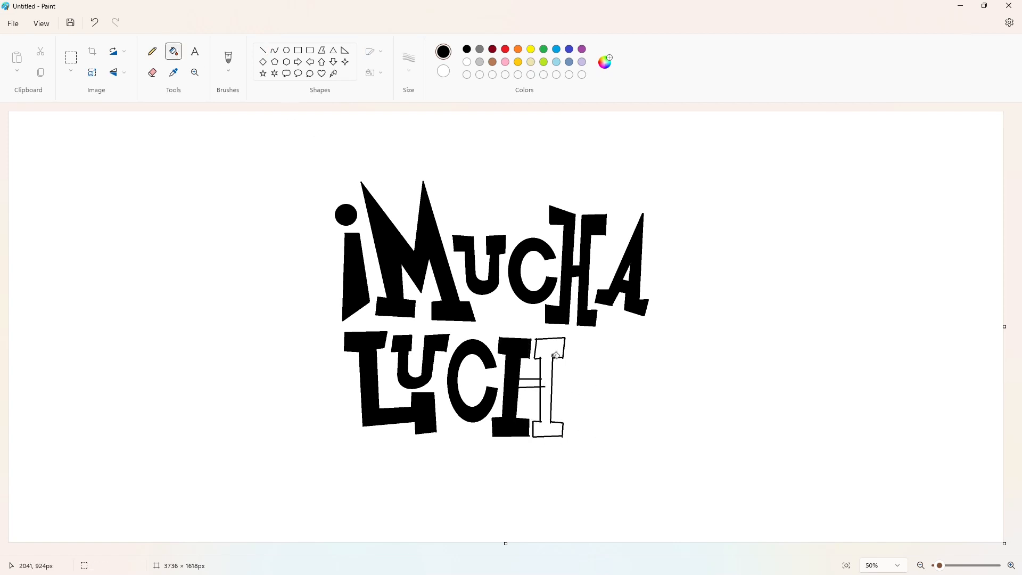
left_click(551, 405)
left_click(535, 381)
Clean up the rough edges of the second-row H's serifs with short white lines
left_click(1012, 565)
scroll(477, 268, "down", 3)
left_click(263, 50)
left_click(468, 63)
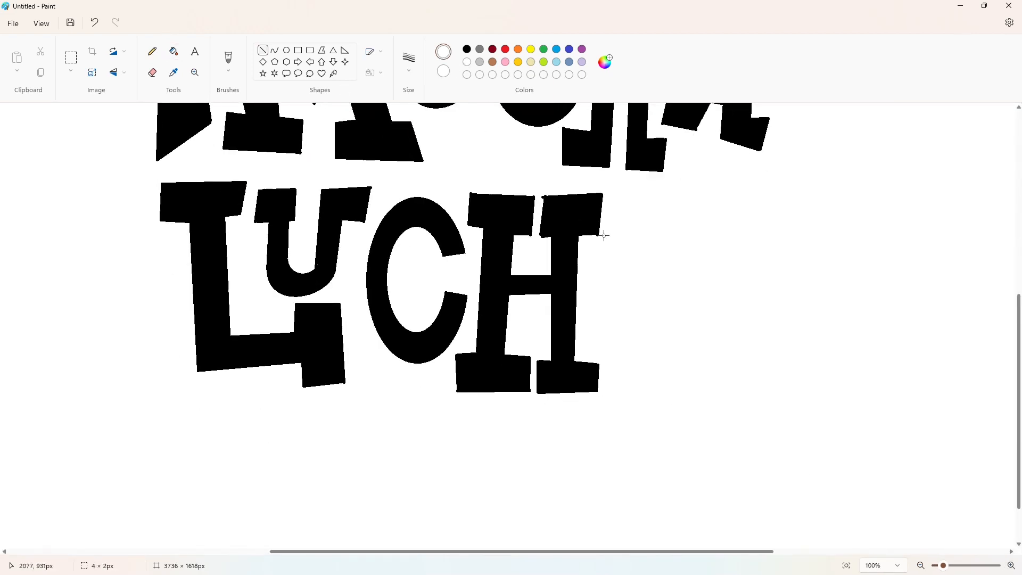
left_click_drag(541, 196, 555, 193)
left_click(921, 565)
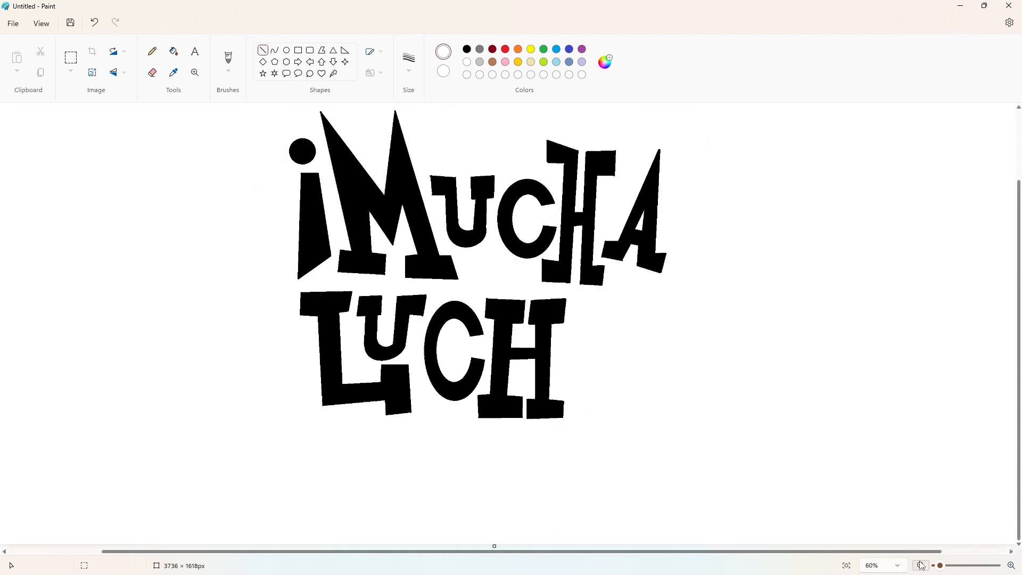
Outline a second-row A beside the H in black, with a flat slab top, spreading legs and slanted feet
left_click(467, 49)
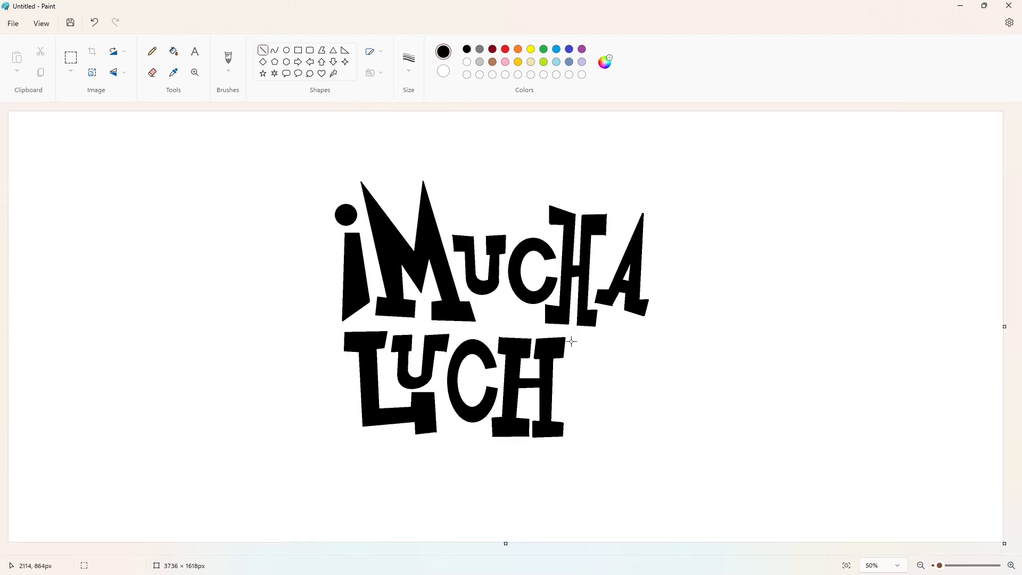
mouse_move(572, 342)
left_mouse_down()
mouse_move(612, 340)
mouse_move(613, 351)
mouse_move(582, 350)
mouse_move(604, 352)
mouse_move(576, 379)
mouse_move(573, 400)
left_mouse_up()
left_click_drag(604, 353, 607, 413)
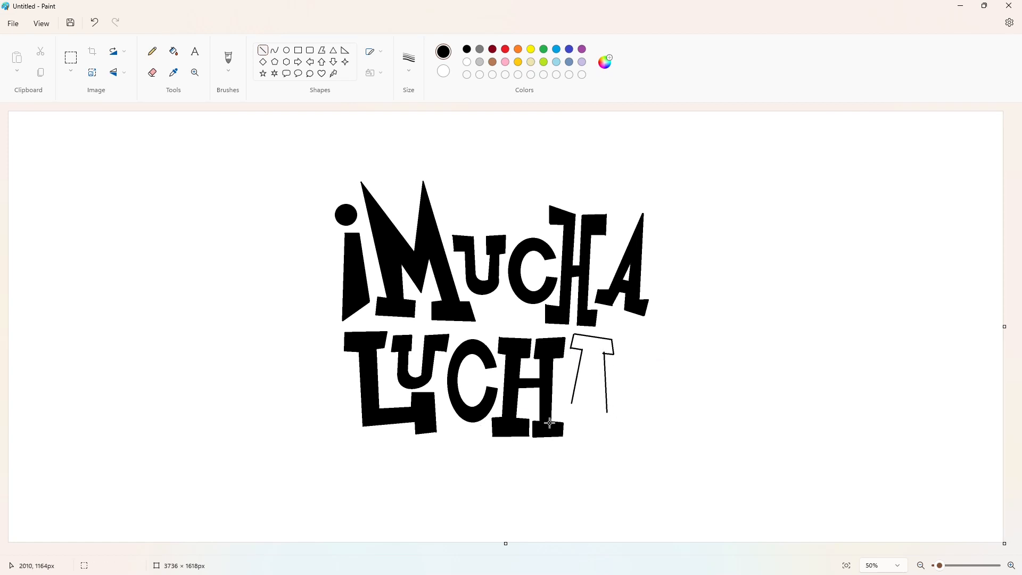
mouse_move(568, 403)
left_mouse_down()
mouse_move(560, 419)
mouse_move(620, 414)
mouse_move(620, 428)
mouse_move(595, 428)
mouse_move(595, 367)
mouse_move(595, 403)
mouse_move(582, 402)
mouse_move(600, 405)
mouse_move(598, 392)
left_mouse_up()
key("Right")
key("Right")
key("Right")
key("Right")
left_click(657, 402)
left_click(643, 406)
left_click(677, 392)
Add the inner counter to the second-row A and fill the letter black
mouse_move(595, 357)
left_mouse_down()
mouse_move(582, 396)
mouse_move(600, 398)
left_mouse_up()
left_click(628, 388)
left_click(658, 388)
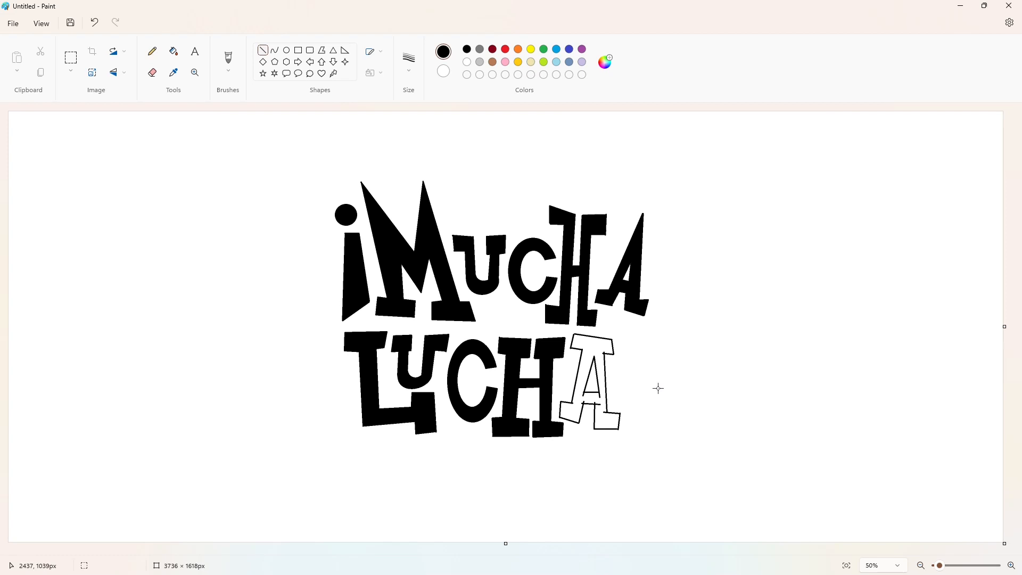
left_click(179, 48)
left_click(607, 394)
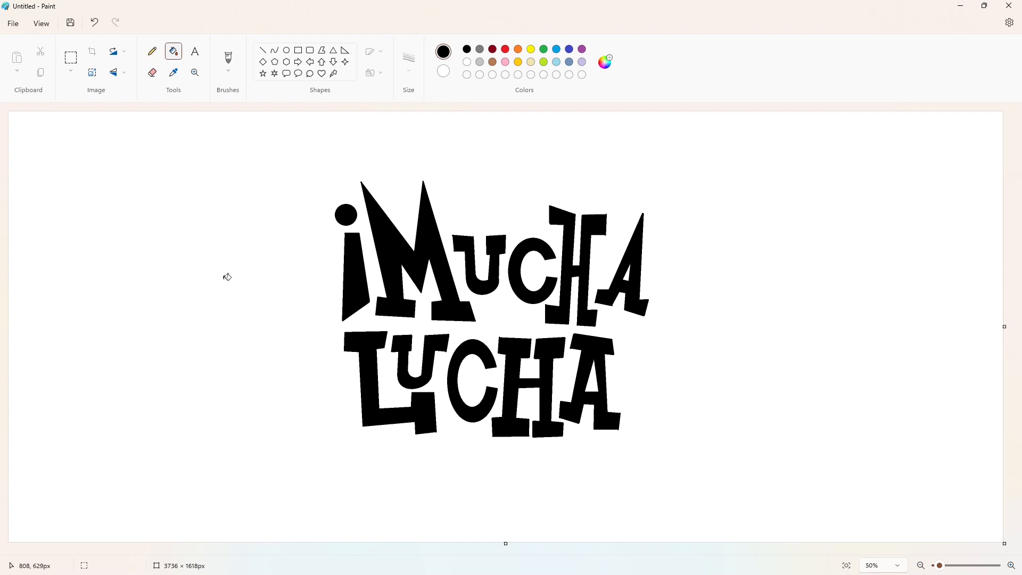
Draw a small five-pointed star above the first-row U with a 3px Polygon outline and fill it black
left_click(322, 50)
left_click(409, 60)
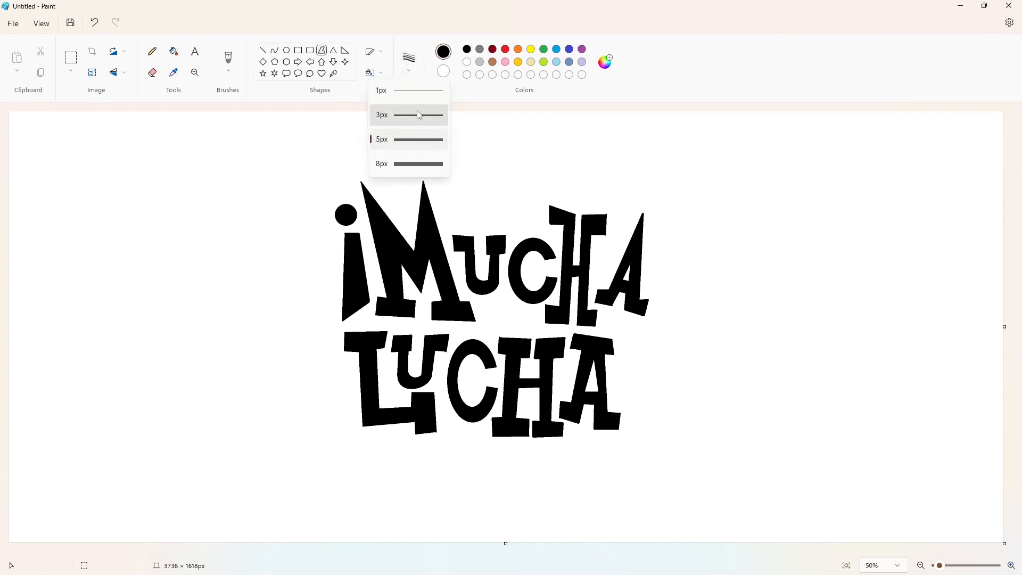
left_click(419, 115)
left_click_drag(494, 195, 491, 201)
left_click(485, 202)
left_click(490, 206)
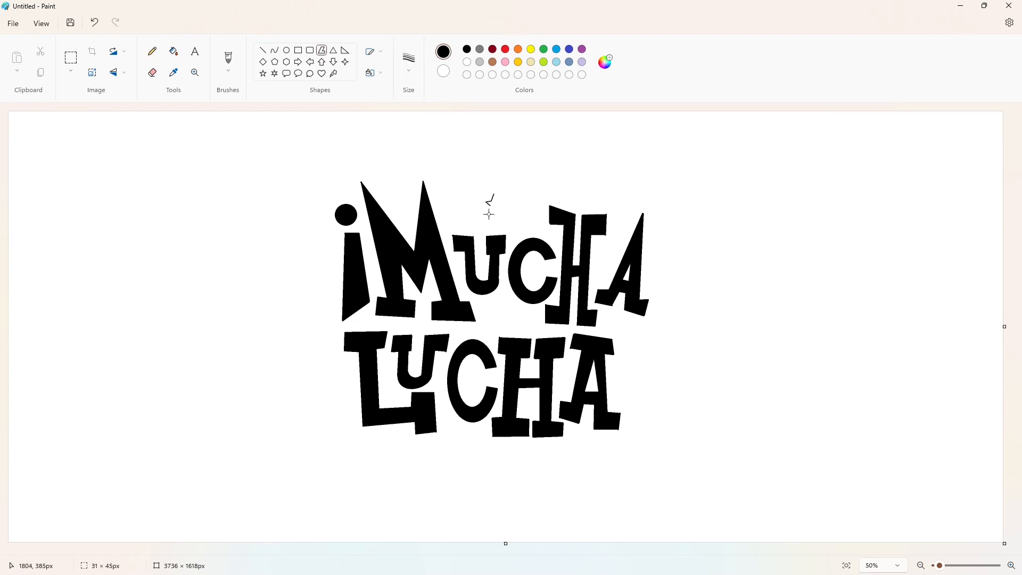
left_click(489, 213)
left_click(495, 209)
left_click(494, 195)
left_click(491, 171)
left_click(174, 52)
left_click(495, 205)
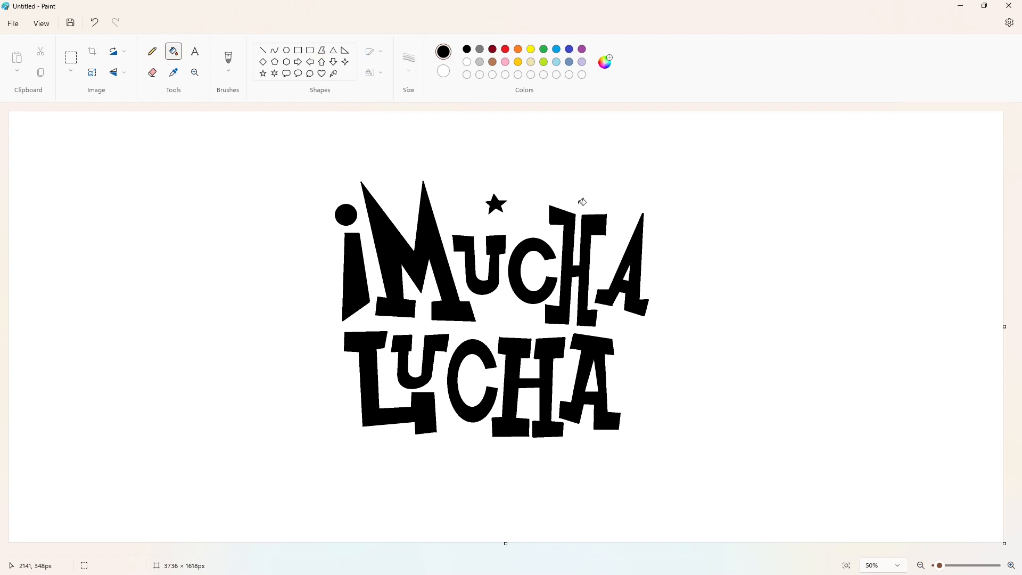
Draw a small tilted polygon star to the right of the first-row A and fill it black
left_click(322, 50)
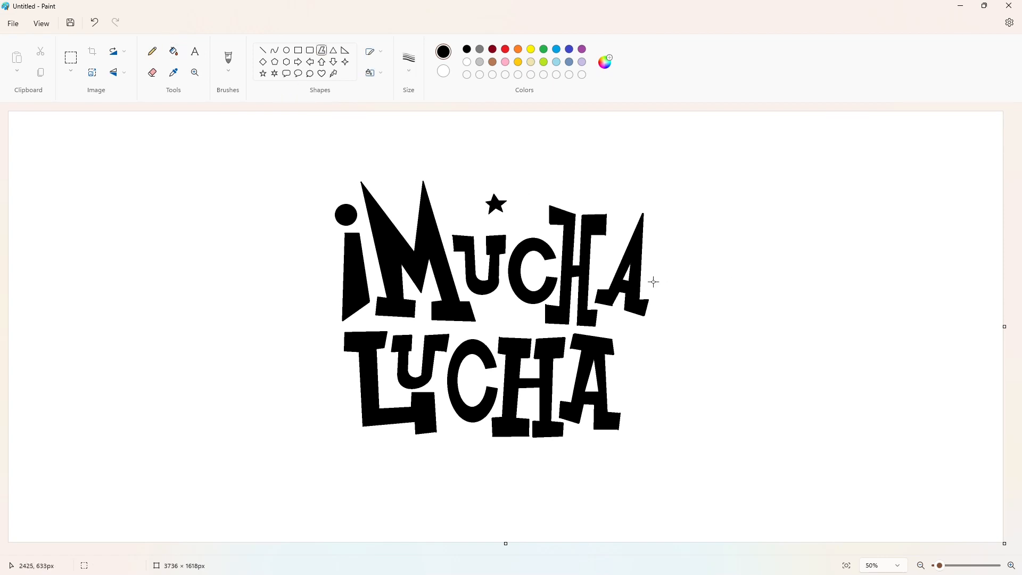
left_click_drag(667, 266, 667, 275)
left_click(667, 266)
left_click(174, 51)
left_click(671, 274)
Draw a polygon star about 72 × 75 px in the gap below the first-row U and C, and fill it black
left_click(322, 50)
left_click_drag(508, 302, 503, 312)
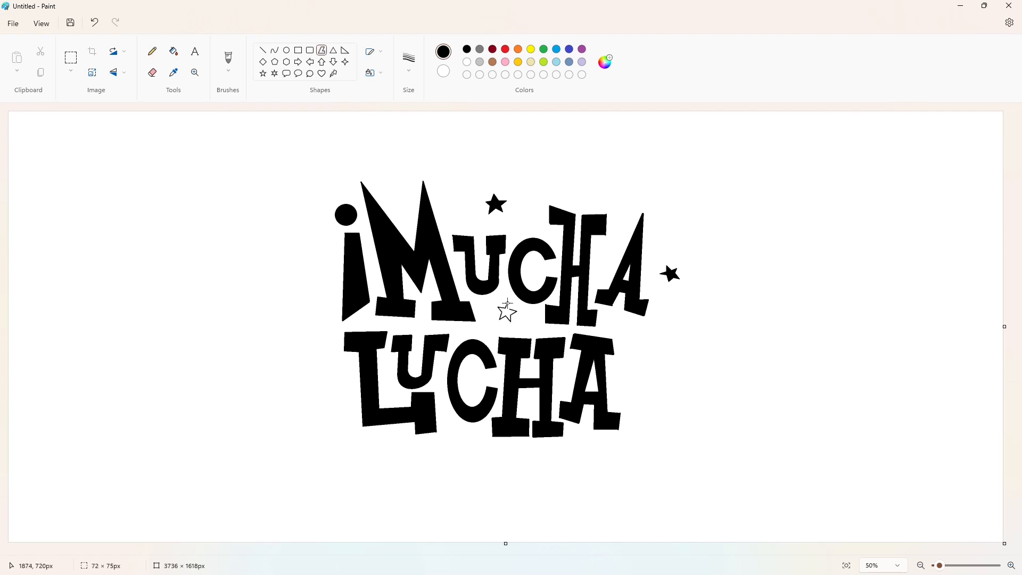
left_click(173, 51)
left_click(508, 313)
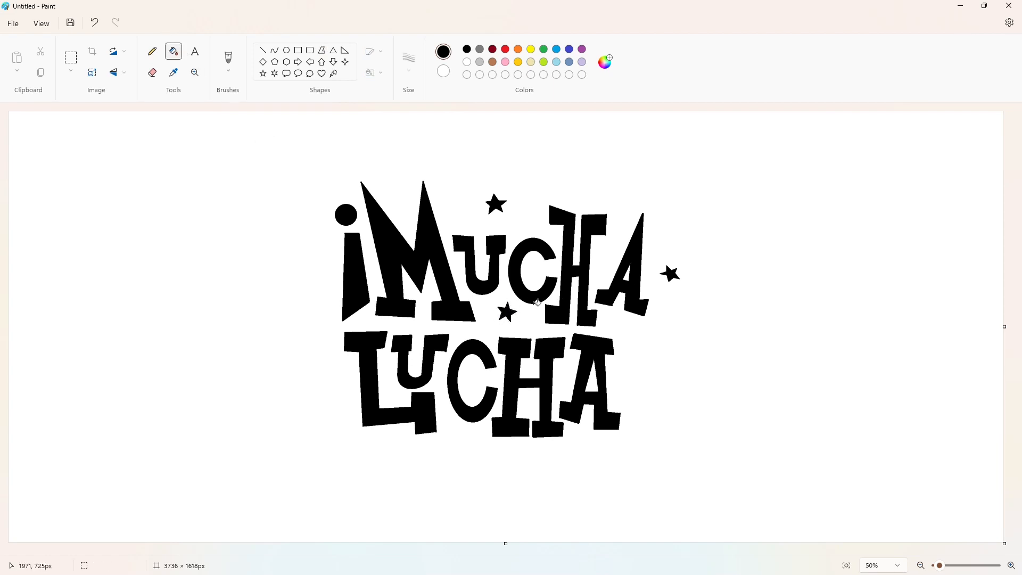
Draw a tilted polygon star to the left of the second-row L and fill it black
left_click(322, 50)
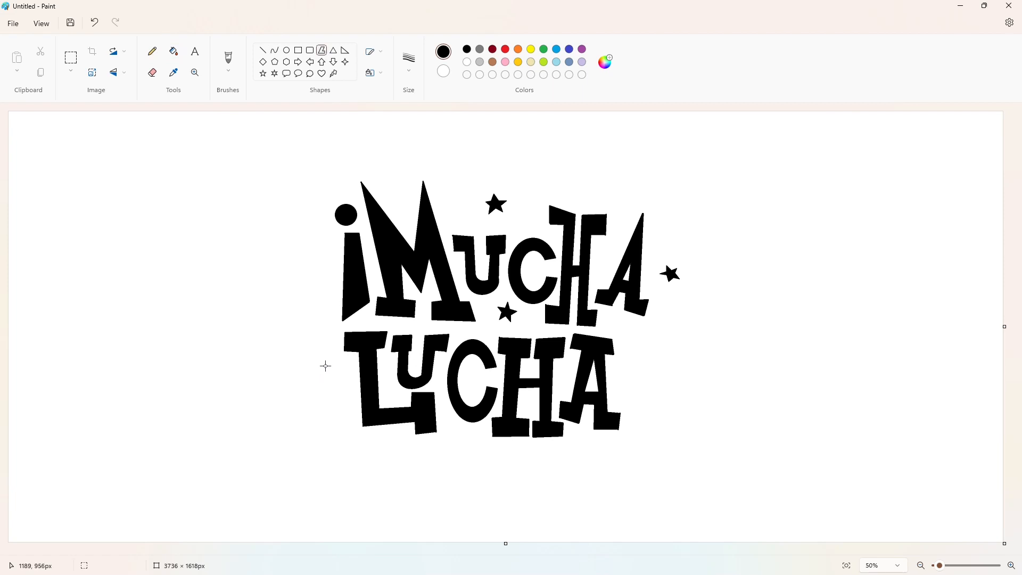
left_click_drag(326, 366, 325, 372)
left_click(319, 376)
left_click(324, 378)
left_click(325, 386)
left_click(330, 378)
left_click(340, 378)
left_click(335, 374)
left_click(326, 366)
left_click(174, 51)
left_click(334, 373)
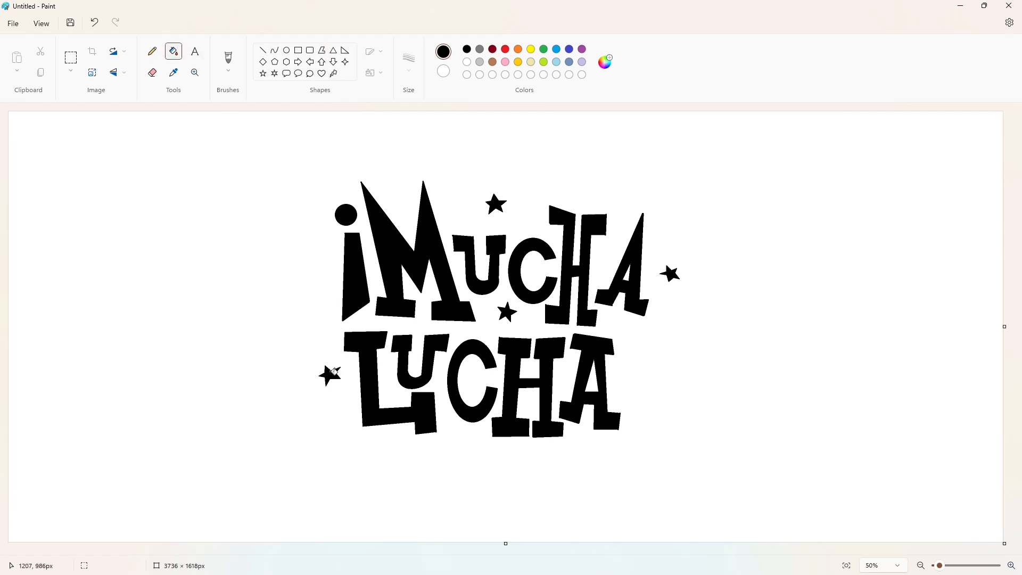
Outline the tapered exclamation-mark stem to the right of the second-row A with straight lines and fill it black
left_click(262, 50)
left_click_drag(630, 322, 633, 398)
left_click_drag(629, 322, 633, 398)
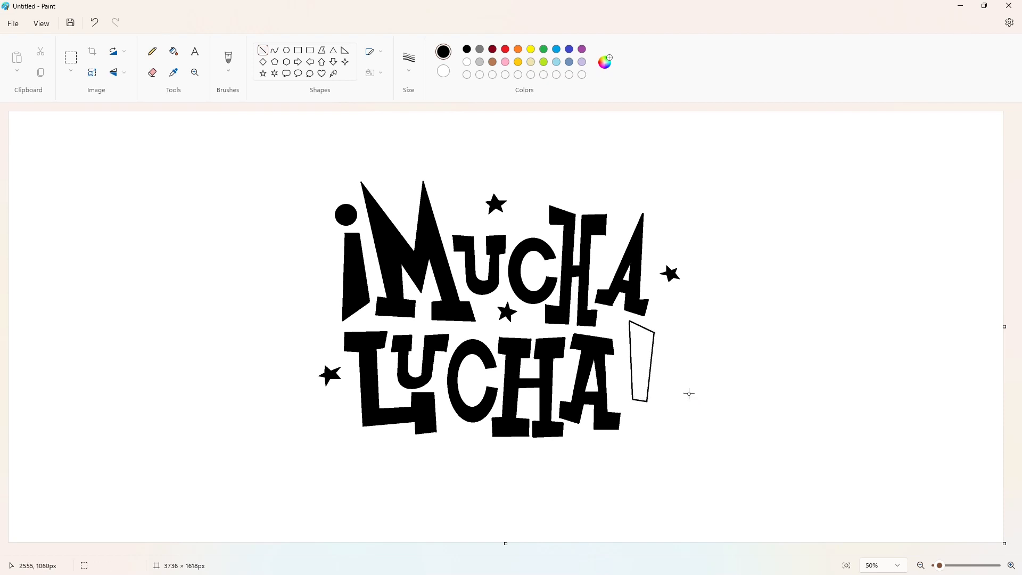
left_click(174, 51)
left_click(645, 337)
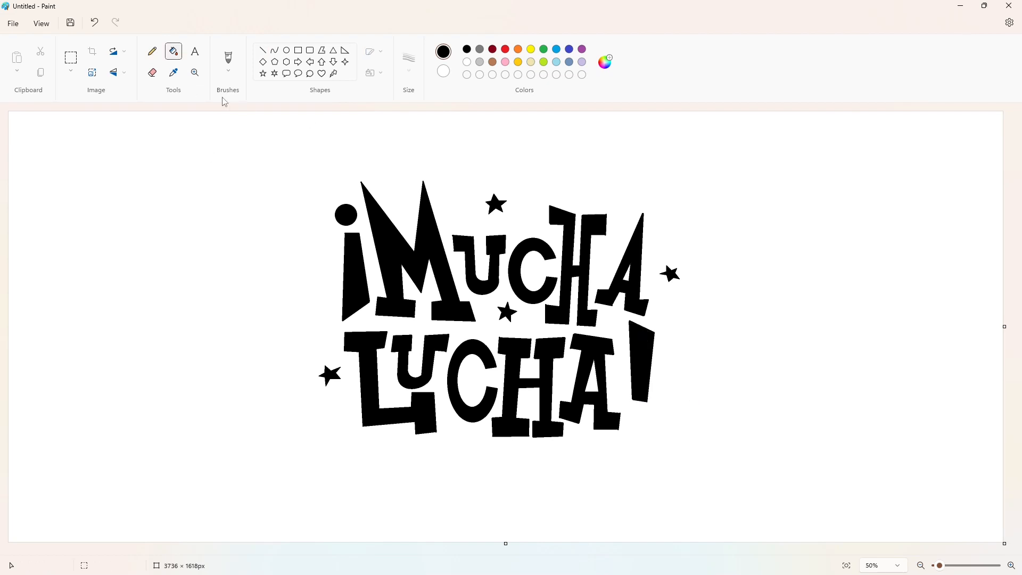
left_click(286, 50)
left_click(321, 50)
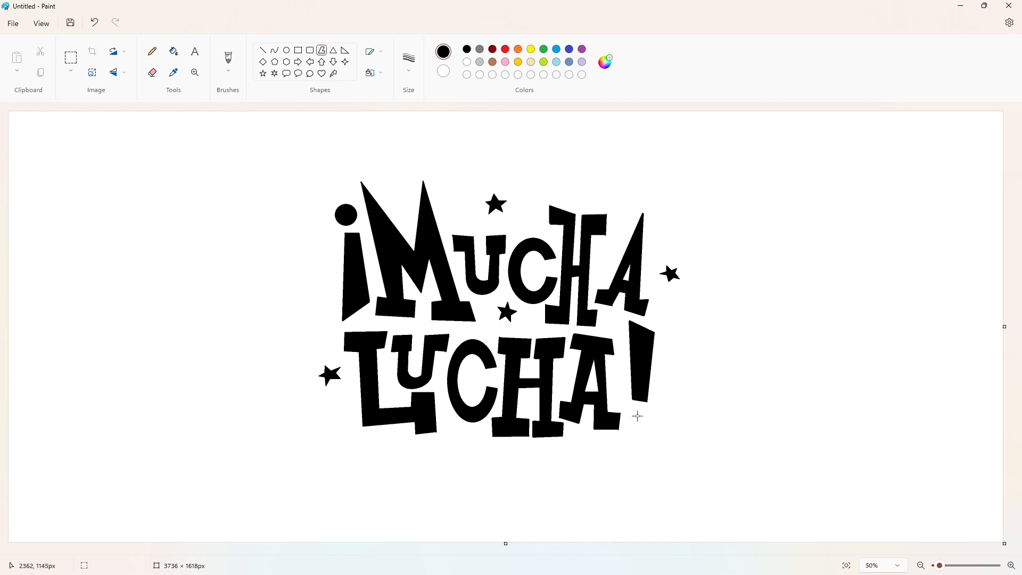
left_click_drag(637, 414, 638, 421)
left_click(631, 424)
left_click(637, 425)
left_click(639, 431)
left_click(641, 425)
key("ctrl+z")
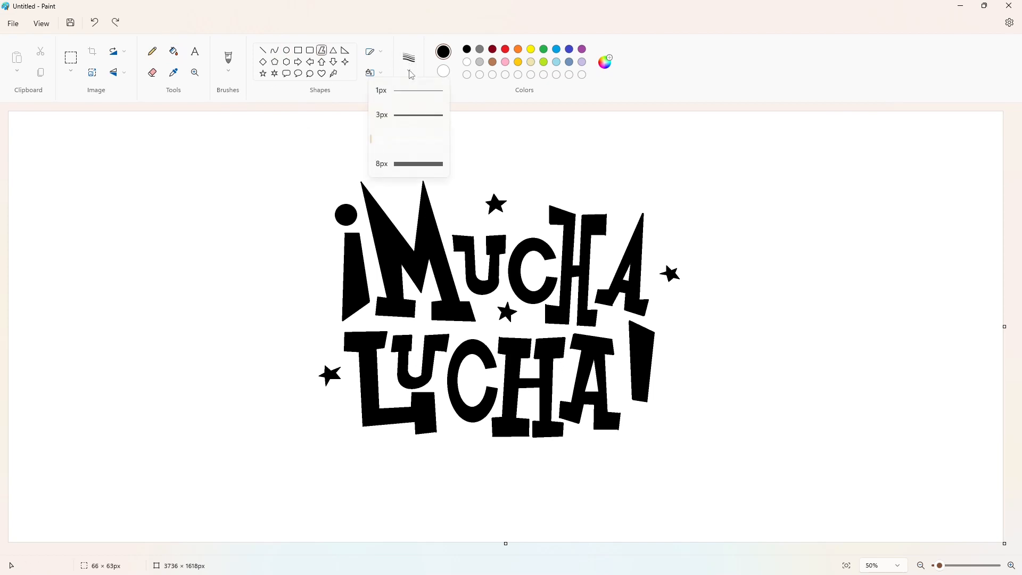
left_click_drag(638, 414, 634, 425)
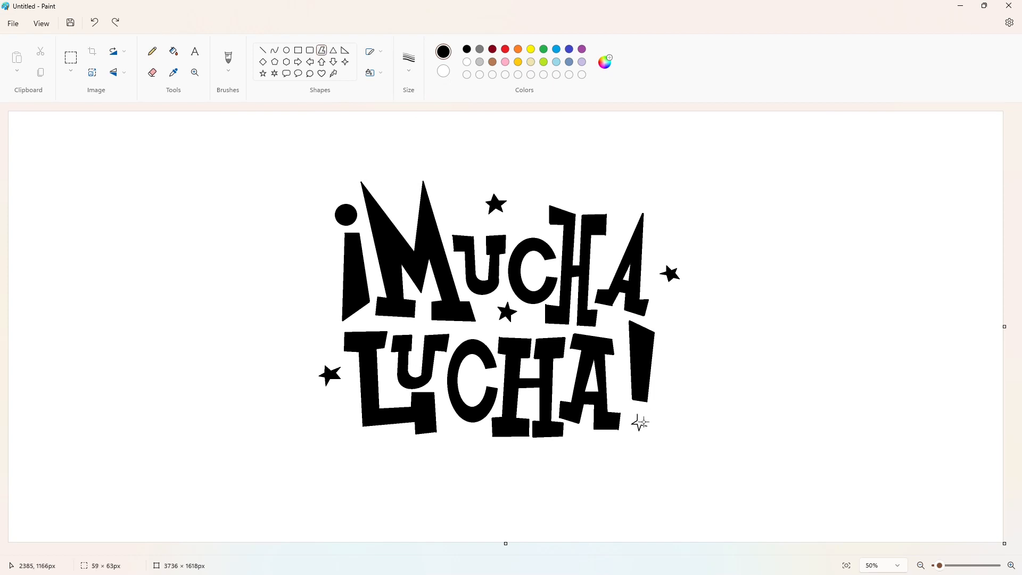
left_click(644, 422)
left_click(647, 417)
left_click(640, 419)
left_click(638, 415)
left_click(708, 368)
key("ctrl+z")
Draw a small five-pointed polygon star below the exclamation-mark stem and fill it black
left_click_drag(637, 415, 637, 420)
left_click(632, 424)
left_click(637, 425)
left_click(639, 430)
left_click(642, 425)
left_click(647, 425)
left_click(643, 421)
left_click(173, 51)
left_click(638, 421)
Draw a dark red circle about 76 × 77 px around the star below the exclamation mark and fill it dark red
left_click(287, 50)
left_click(492, 49)
left_click_drag(630, 415, 651, 435)
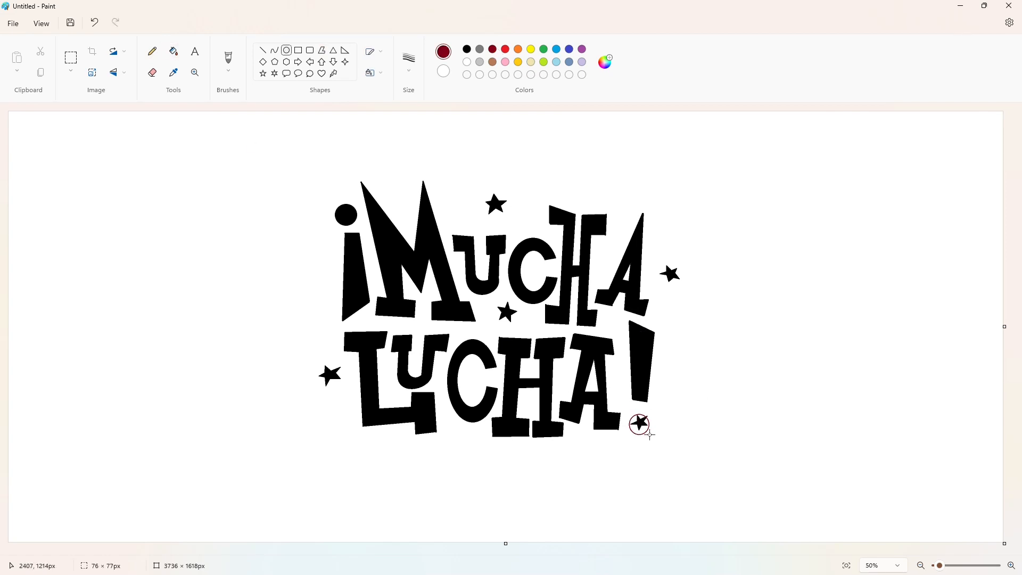
left_click(174, 51)
left_click(637, 416)
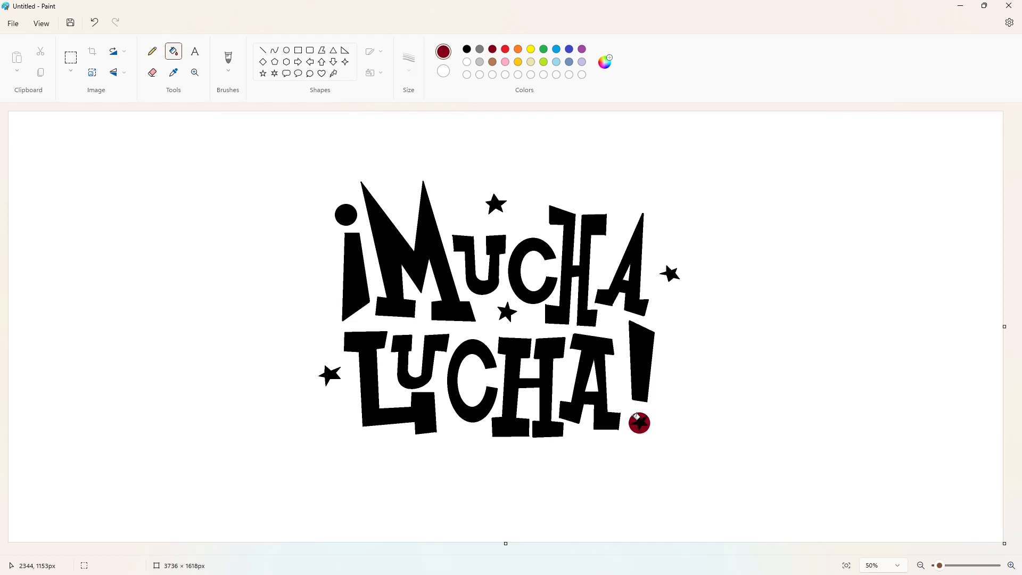
Select the whole lettering with its stars in a rectangle of about 2254 × 1434 px and copy it
left_click(71, 57)
left_click_drag(233, 134, 833, 518)
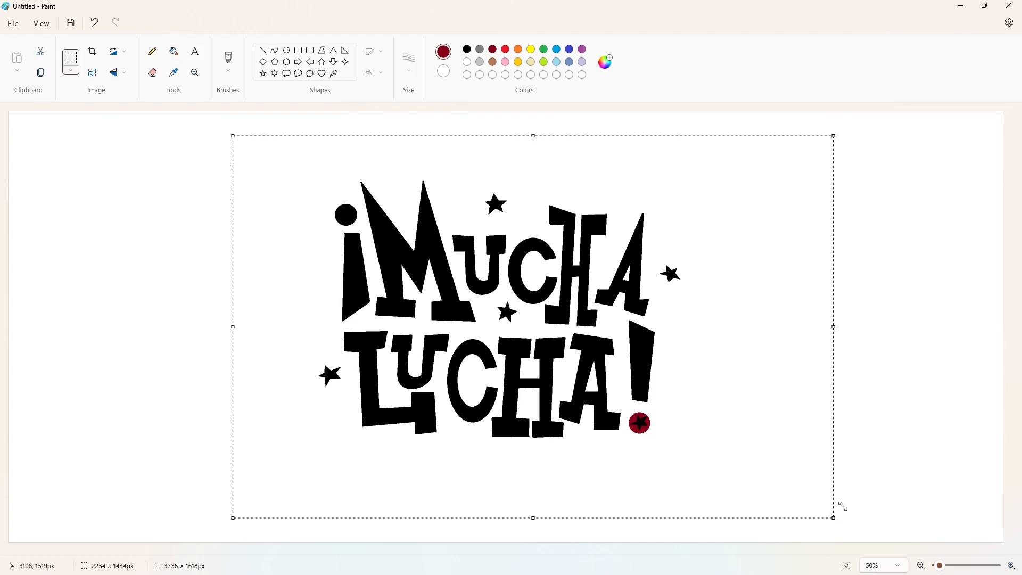
key("ctrl+c")
left_click(843, 507)
Widen the canvas to about 7503 px to make empty space to the right of the lettering
left_click(920, 565)
left_click(921, 566)
left_click(920, 565)
left_click_drag(403, 192, 806, 204)
left_click(1011, 565)
left_click(1011, 565)
left_click(1011, 565)
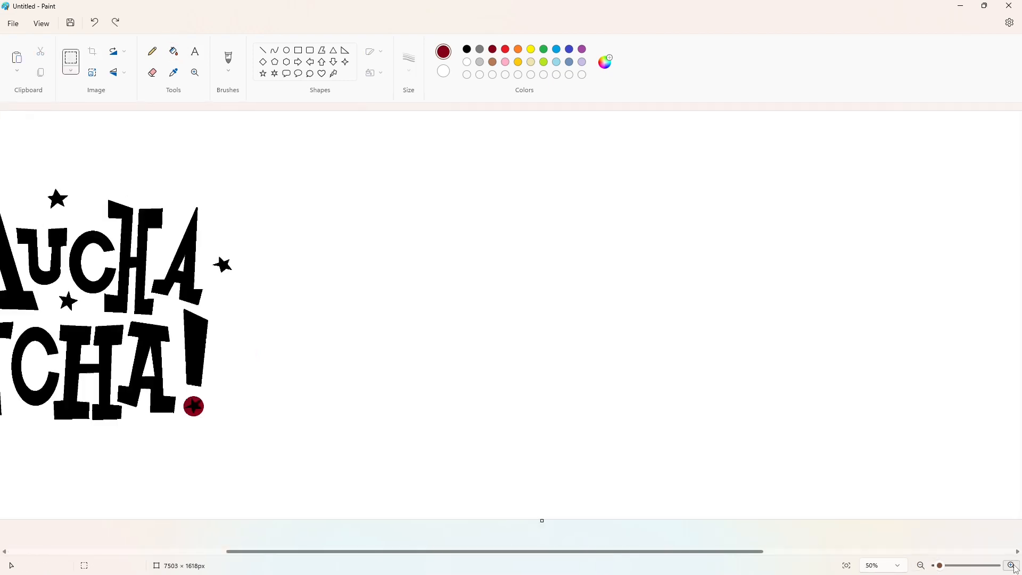
Paste the copied lettering with a transparent background and place it in the empty space to the right of the original
key("ctrl+v")
left_click(71, 70)
left_click(71, 200)
left_click_drag(330, 281, 730, 317)
left_click(353, 315)
scroll(353, 315, "left", 5)
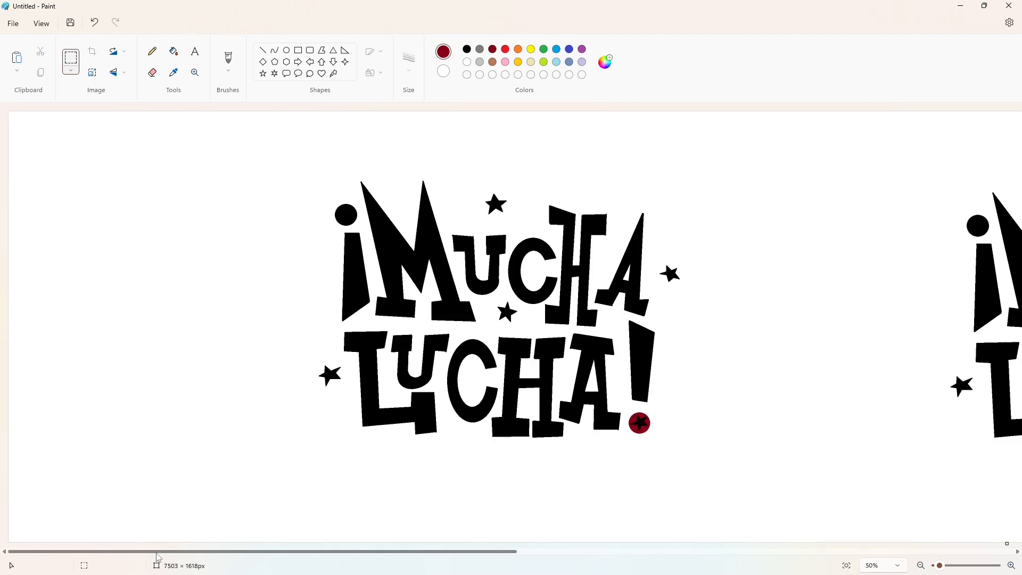
Recolour the original's first-row letters, the two stars near the U, and the exclamation mark with its dot purple
left_click(582, 49)
left_click(174, 51)
left_click(346, 214)
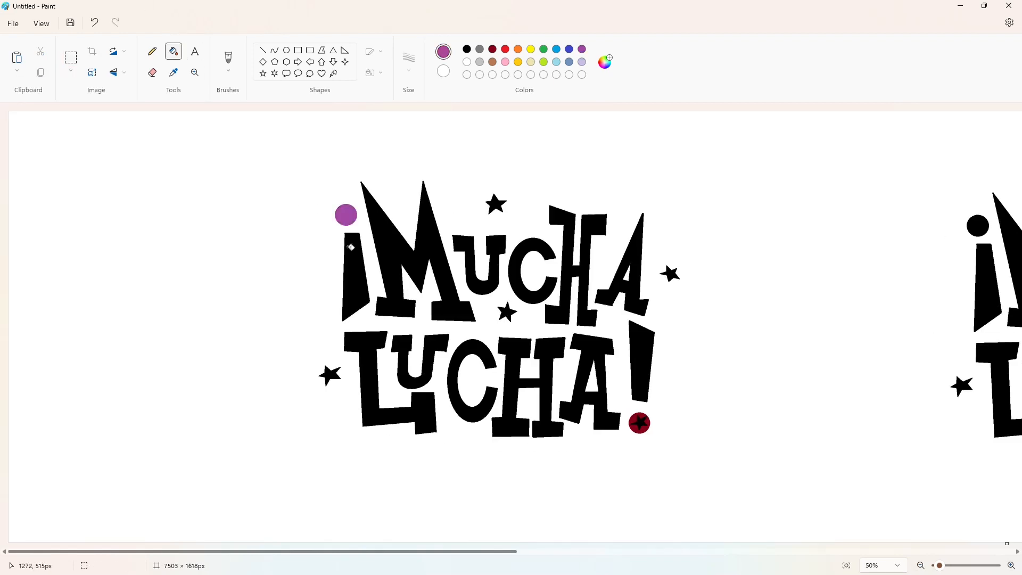
left_click(354, 276)
left_click(404, 250)
left_click(479, 261)
left_click(507, 312)
left_click(514, 271)
left_click(570, 269)
left_click(641, 362)
left_click(639, 423)
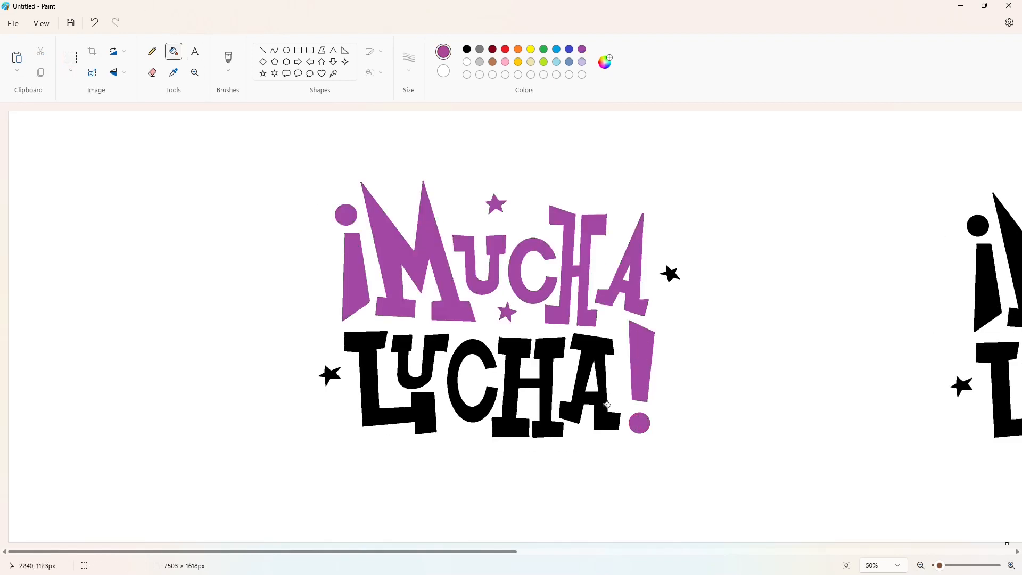
Recolour the original's second-row letters and the two outer stars purple
left_click(591, 383)
left_click(527, 383)
left_click(463, 384)
left_click(402, 354)
left_click(367, 383)
left_click(332, 371)
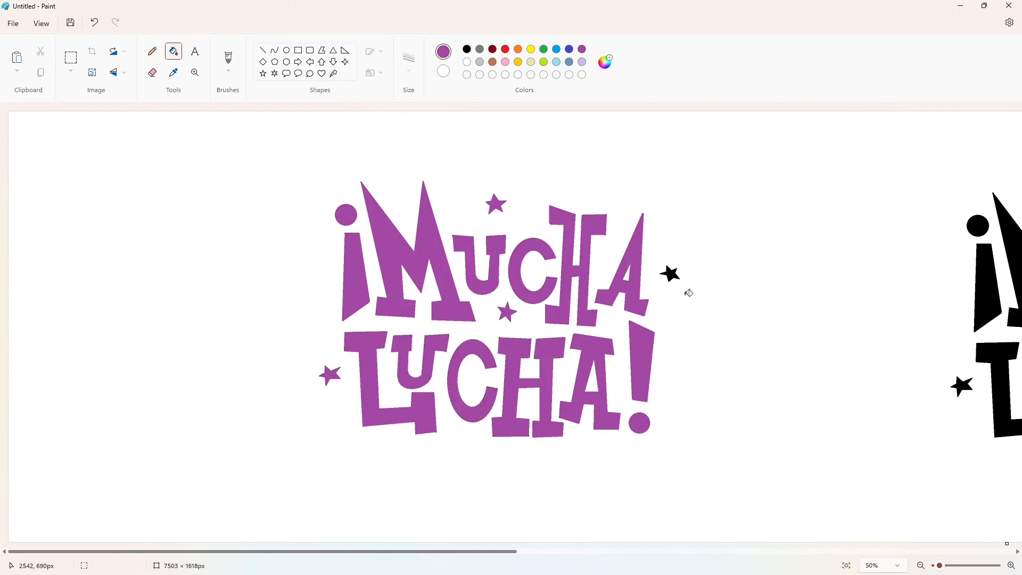
left_click(673, 273)
key("ctrl+v")
left_click_drag(308, 298, 534, 322)
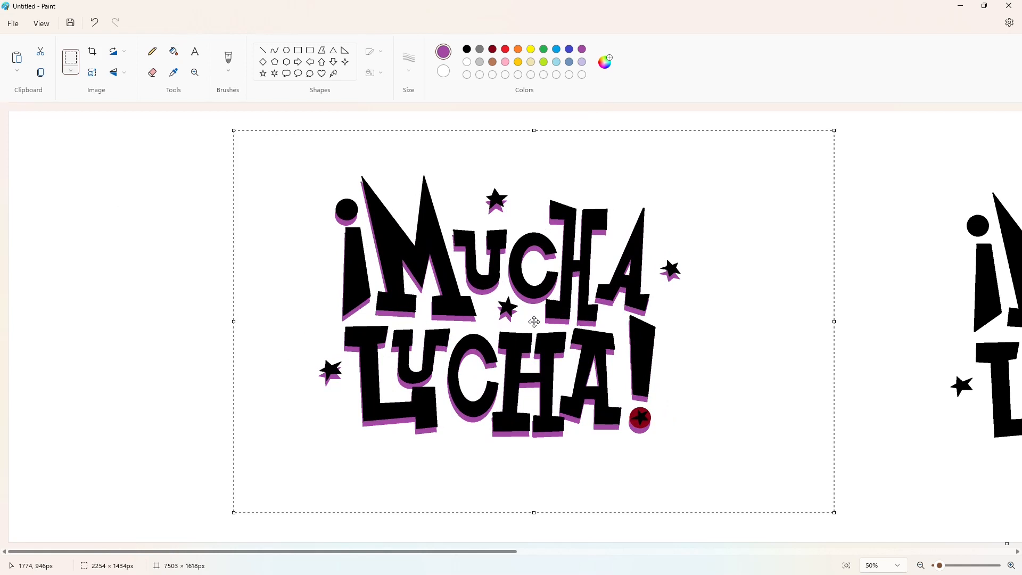
key("ctrl+z")
left_click_drag(512, 552, 538, 554)
left_click_drag(131, 147, 675, 500)
left_click(741, 515)
Duplicate the exclamation mark's dark red dot with the black star and place the copy in the blank space between the two letterings
left_click_drag(542, 553, 839, 553)
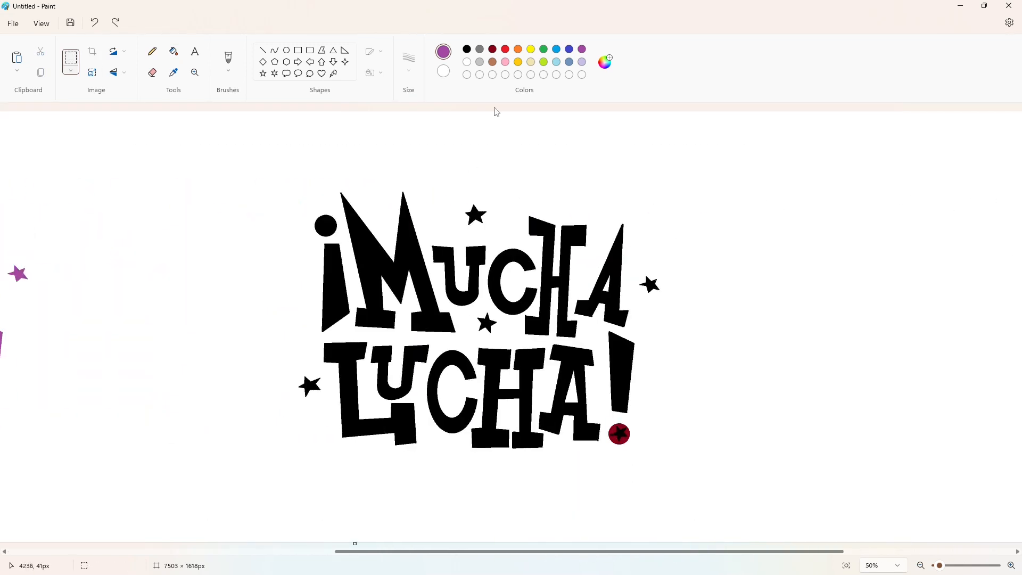
left_click(173, 51)
left_click_drag(513, 552, 489, 551)
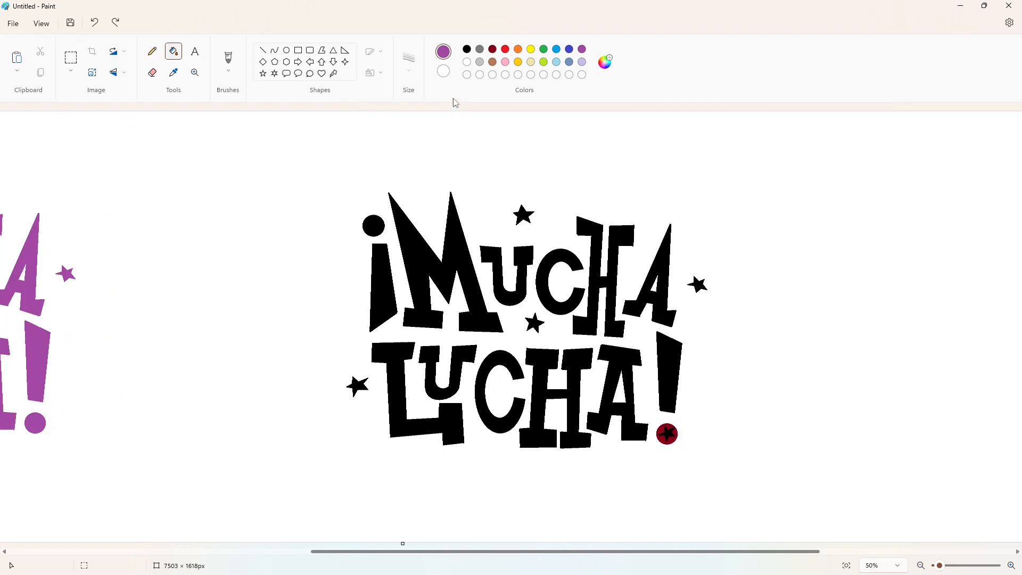
left_click(71, 57)
left_click_drag(700, 418, 653, 454)
key("ctrl+c")
key("ctrl+v")
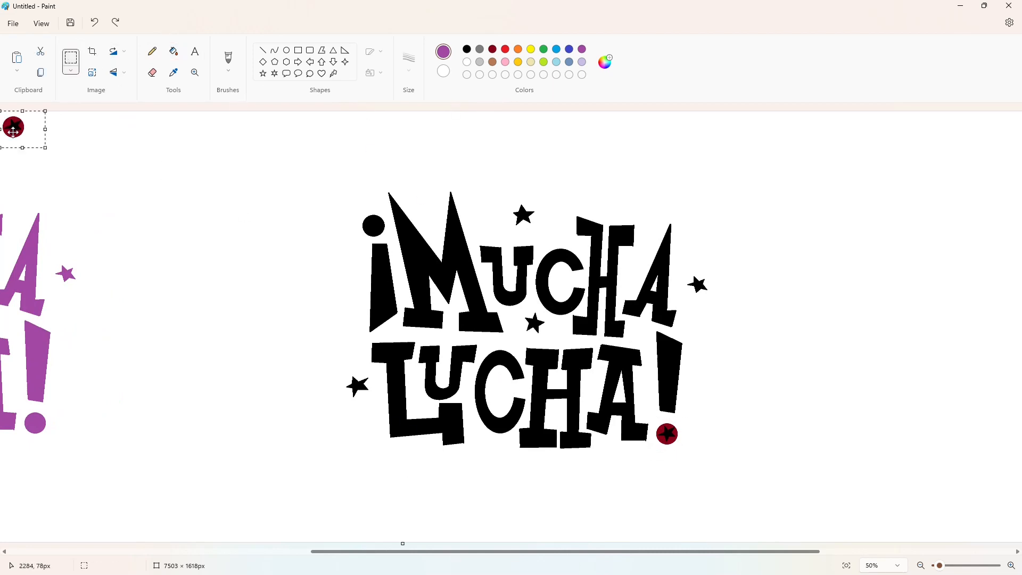
left_click_drag(13, 131, 145, 153)
Copy the purple lettering and place it slightly up and to the right over the black lettering, leaving a black shadow edge
left_click_drag(430, 553, 243, 555)
left_click_drag(50, 164, 481, 539)
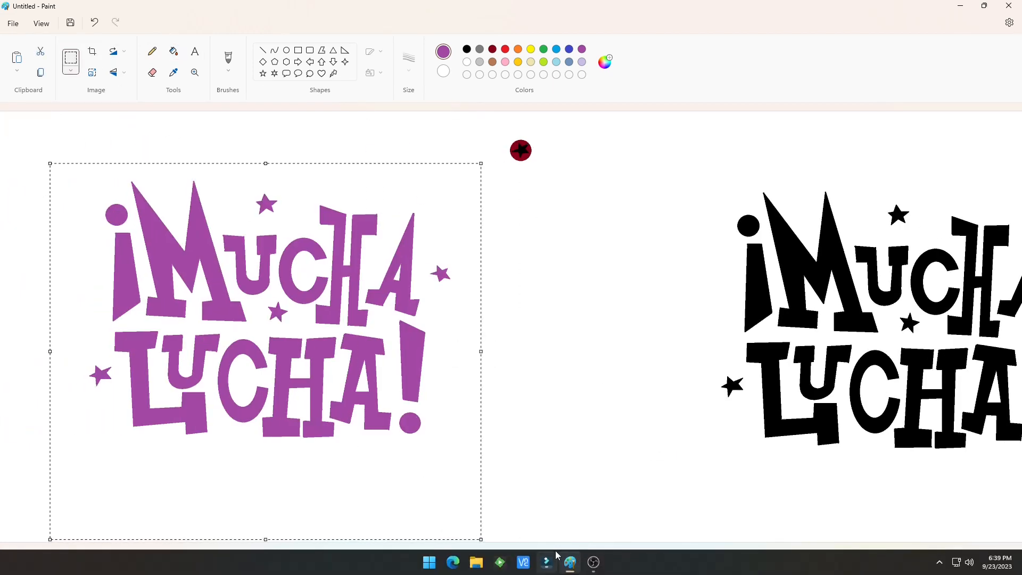
left_click_drag(552, 551, 766, 551)
key("ctrl+v")
left_click_drag(150, 274, 406, 332)
left_click_drag(472, 358, 471, 356)
left_click(860, 447)
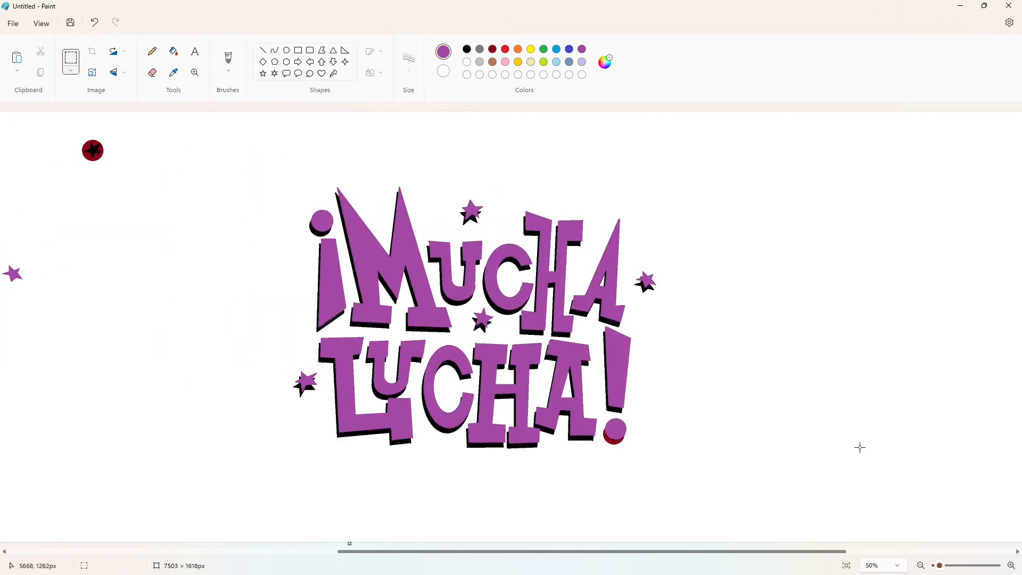
Fill the exposed dark red edge beneath the purple exclamation mark dot with black
left_click(174, 51)
left_click(467, 50)
left_click(613, 440)
Paste the dark red star dot over the purple exclamation mark dot and nudge it into alignment
left_click(71, 57)
mouse_move(53, 123)
left_mouse_down()
mouse_move(158, 203)
mouse_move(789, 471)
left_mouse_up()
left_click(688, 370)
left_click(1012, 566)
scroll(962, 525, "down", 1)
key("ctrl+v")
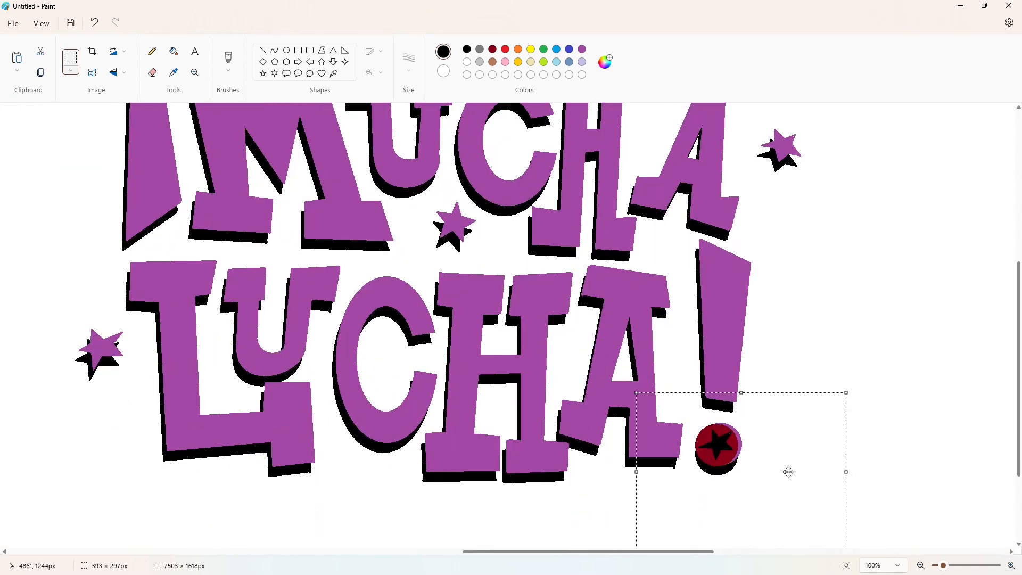
key("Up")
key("Up")
key("Right")
key("Right")
key("Right")
left_click(901, 461)
left_click(921, 565)
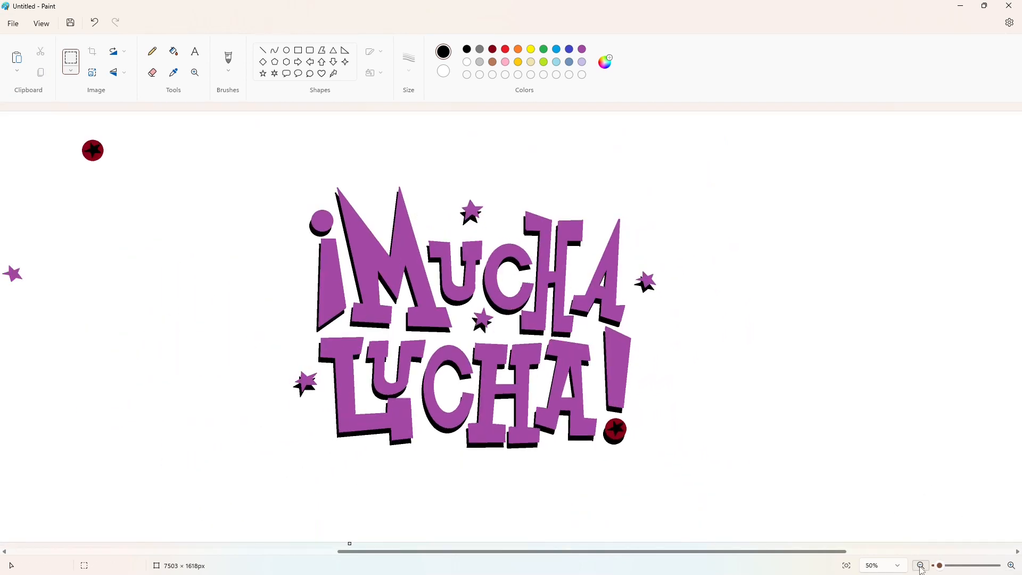
Start a black zigzag polygon around the original purple lettering, tracing spikes from the M's stem down the left side to the L
left_click_drag(734, 551, 340, 551)
left_click(263, 50)
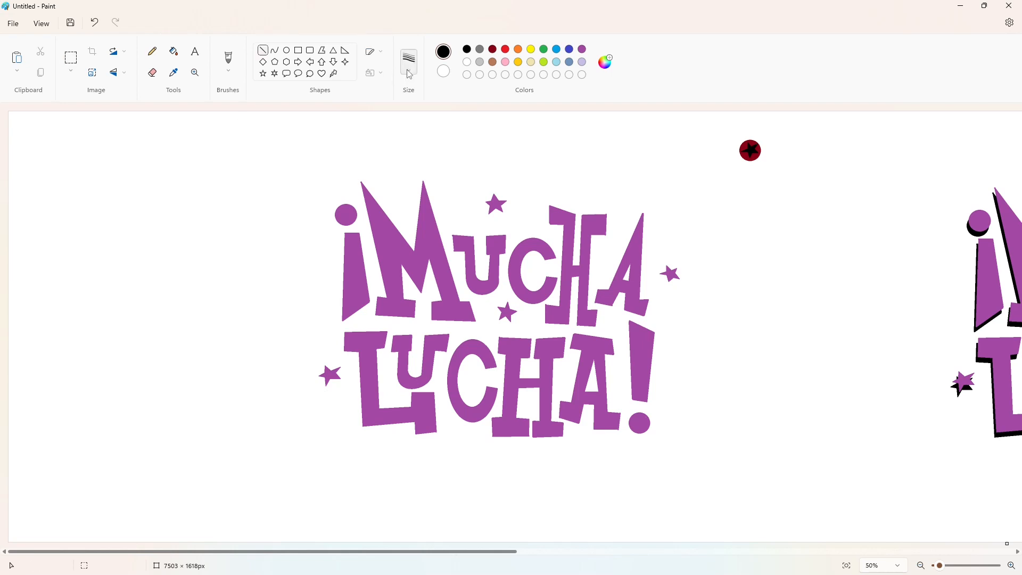
left_click(322, 50)
left_click_drag(377, 244, 340, 220)
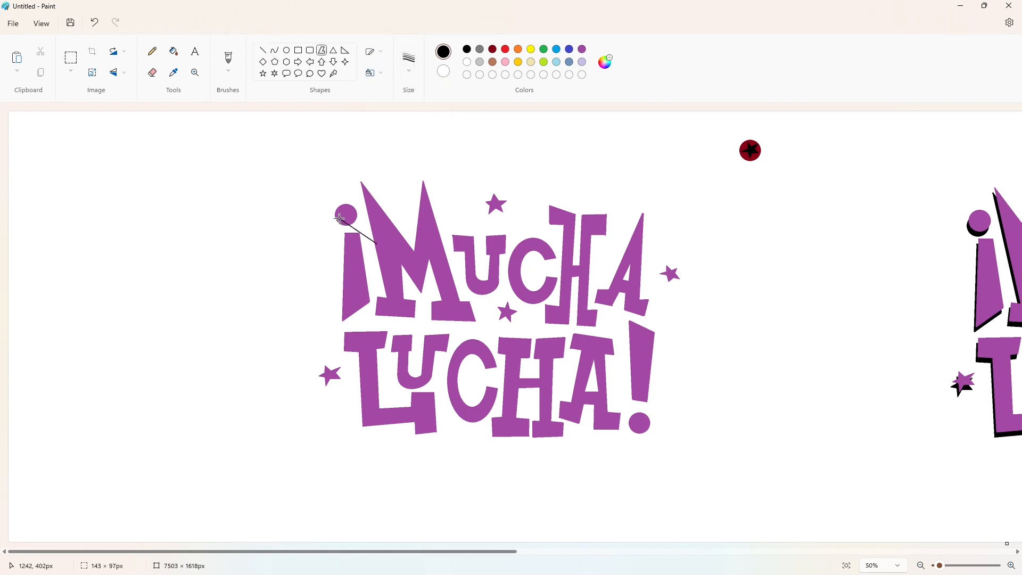
left_click(348, 247)
left_click(323, 248)
left_click(354, 266)
left_click(319, 280)
left_click(309, 308)
left_click(348, 326)
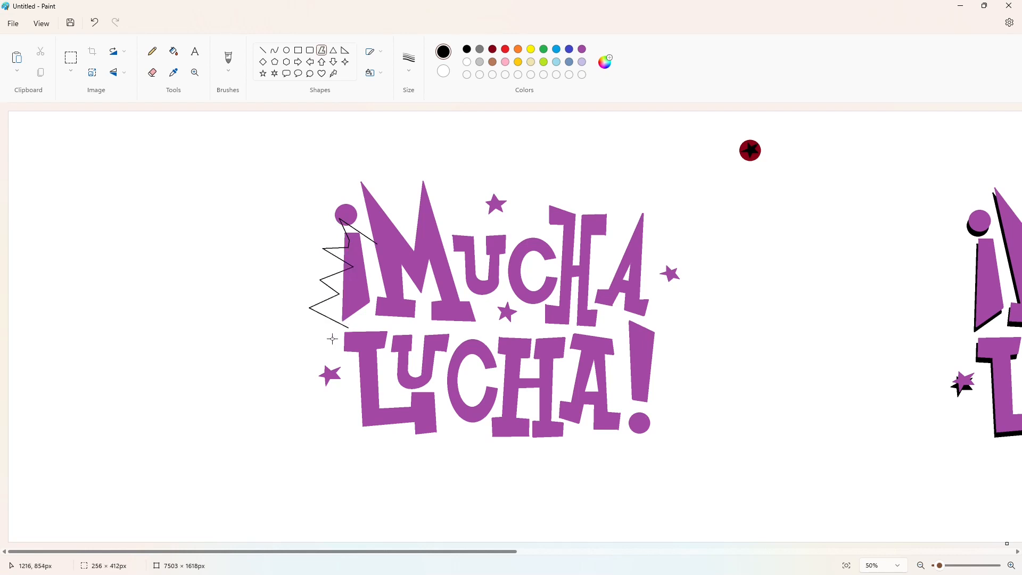
left_click(332, 339)
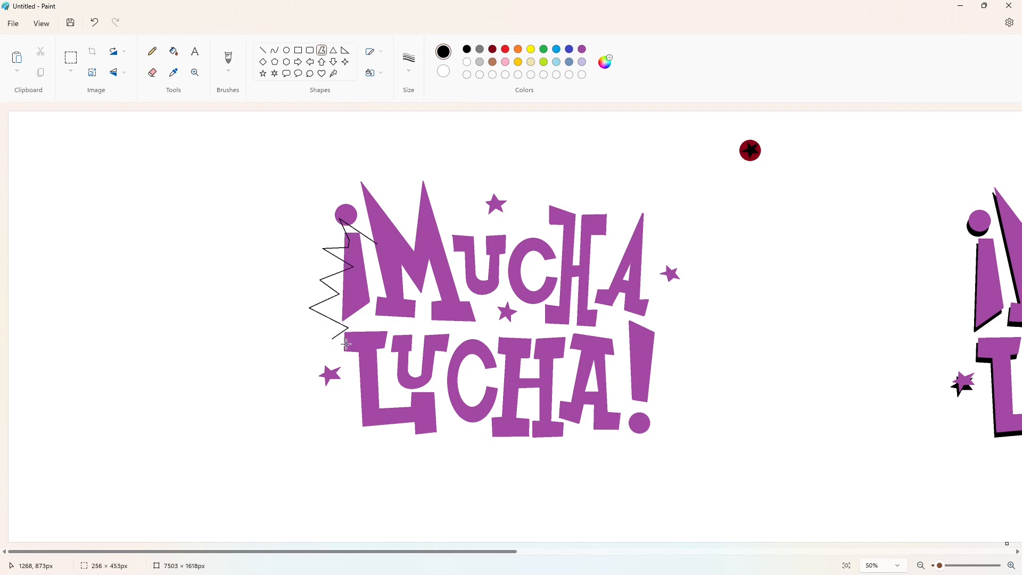
left_click(361, 367)
left_click(328, 392)
left_click(366, 396)
left_click(366, 406)
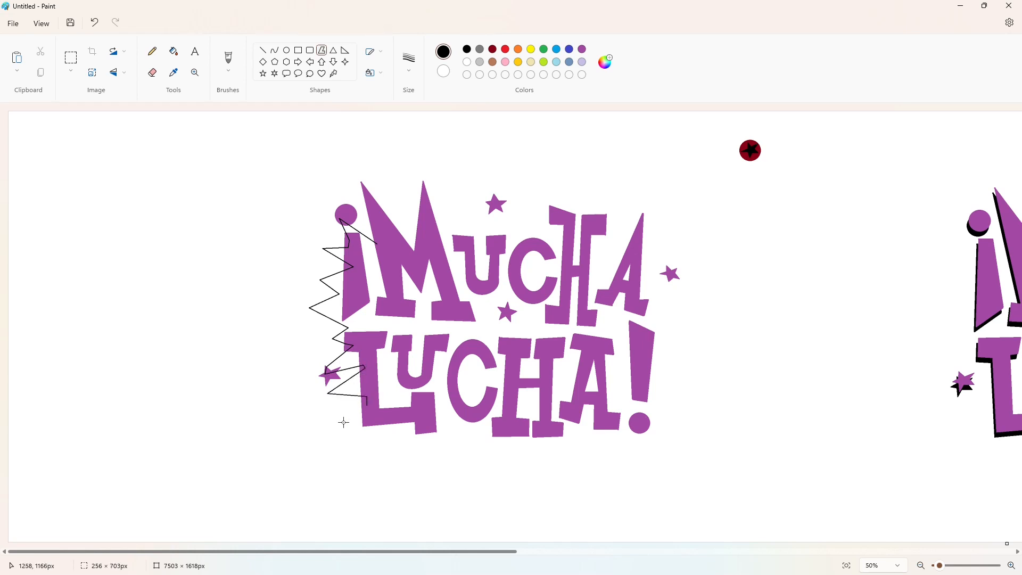
Continue the zigzag outline around the lower-left corner and beneath the L, U and C of the second row
left_click(343, 424)
left_click(391, 419)
left_click(380, 453)
left_click(409, 443)
left_click(424, 463)
left_click(438, 447)
left_click(453, 462)
left_click(468, 445)
left_click(490, 462)
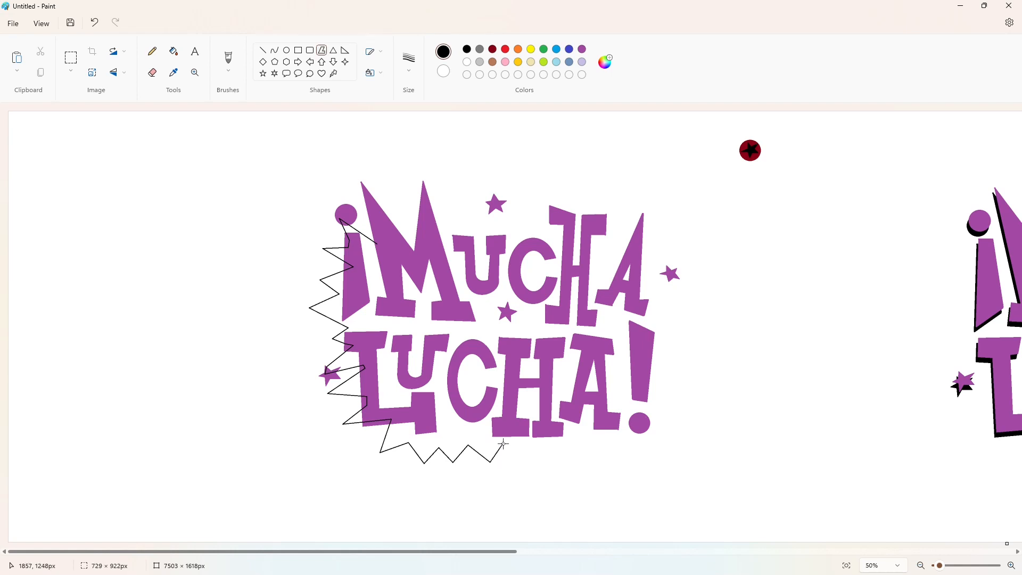
Extend the zigzag outline beneath the second row's H and A up to the exclamation mark's dot
left_click(531, 443)
left_click(553, 437)
left_click(571, 456)
left_click(576, 435)
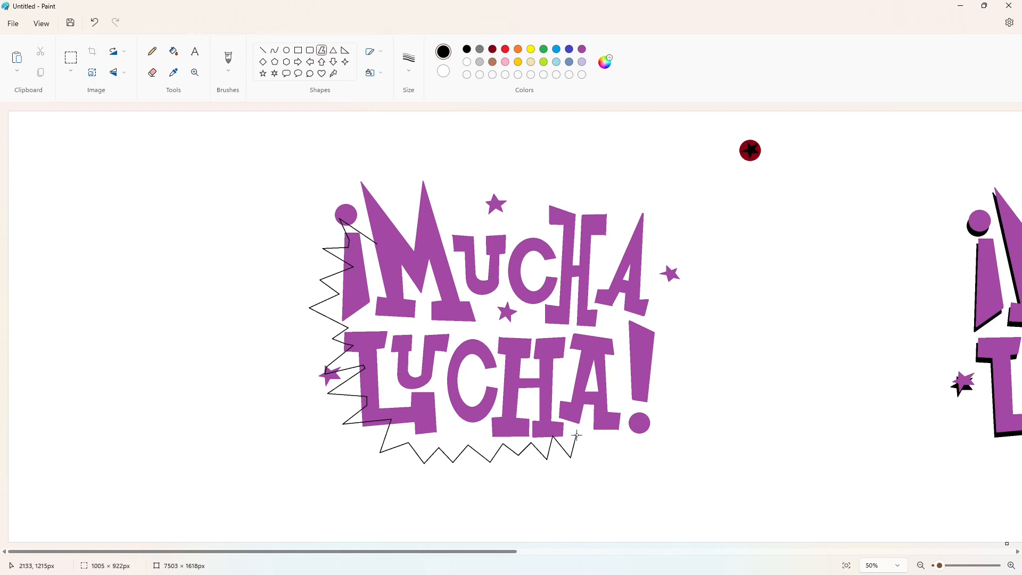
left_click(606, 452)
left_click(605, 422)
left_click(625, 434)
left_click(625, 422)
Trace the zigzag outline's spikes up the right side, past the exclamation mark to the first row's A
left_click(677, 423)
left_click(645, 401)
left_click(684, 390)
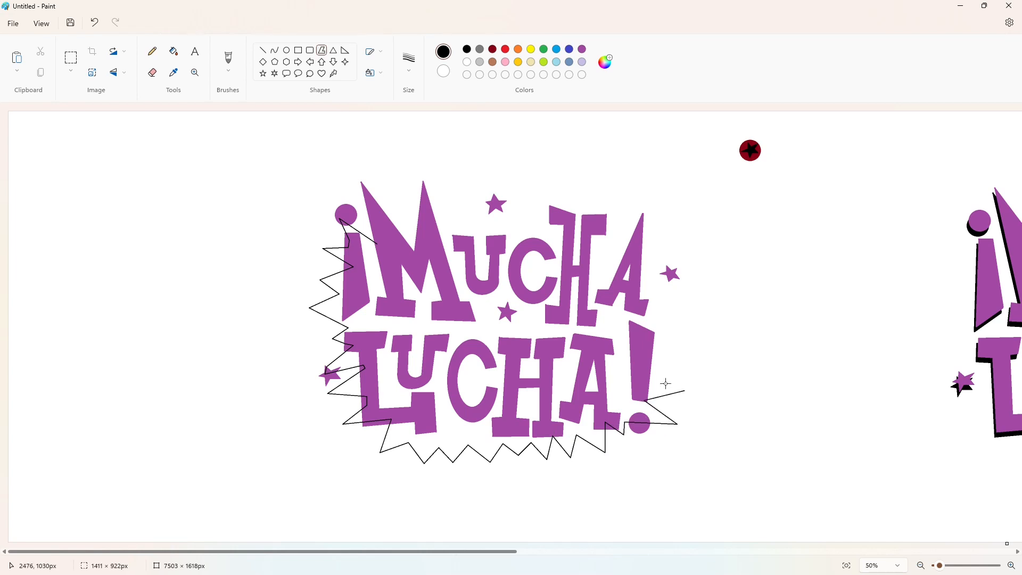
left_click(645, 378)
left_click(644, 367)
left_click(676, 361)
left_click(644, 342)
left_click(675, 302)
left_click(642, 308)
left_click(666, 273)
left_click(636, 279)
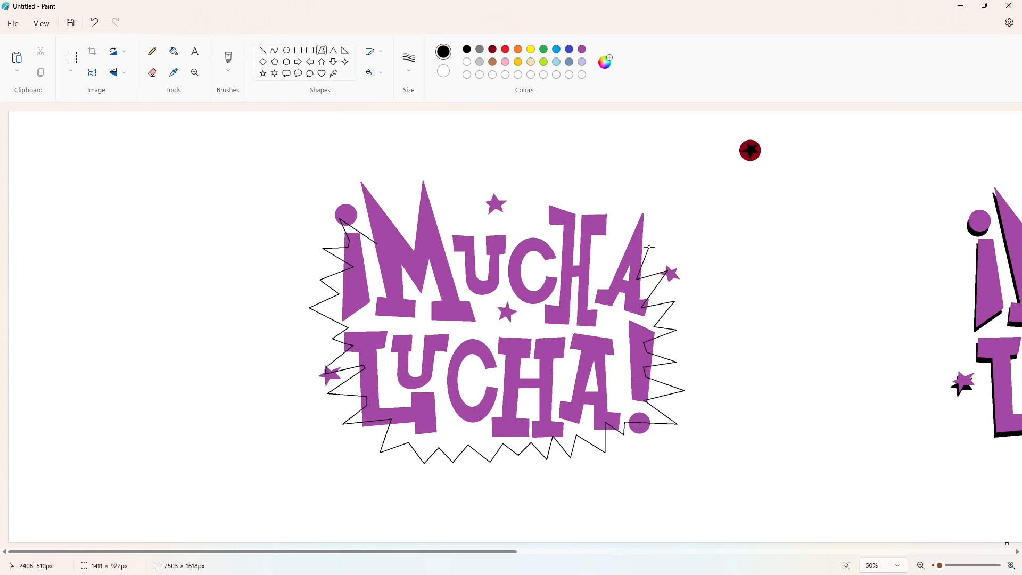
left_click(617, 262)
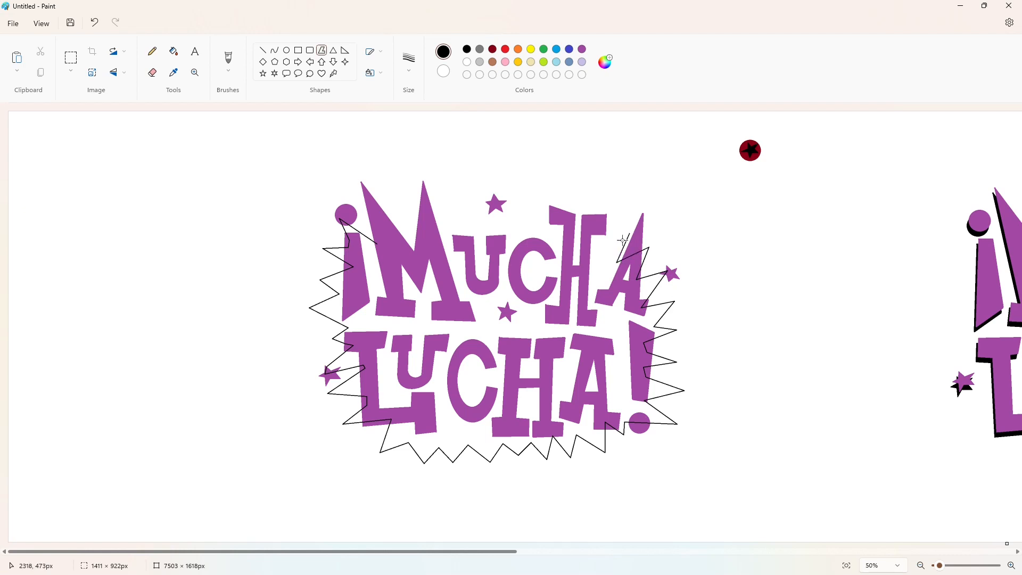
Trace the zigzag spikes across the top from the H to the M and close the polygon at its starting point
left_click(586, 199)
left_click(573, 217)
left_click(560, 202)
left_click(529, 199)
left_click(522, 234)
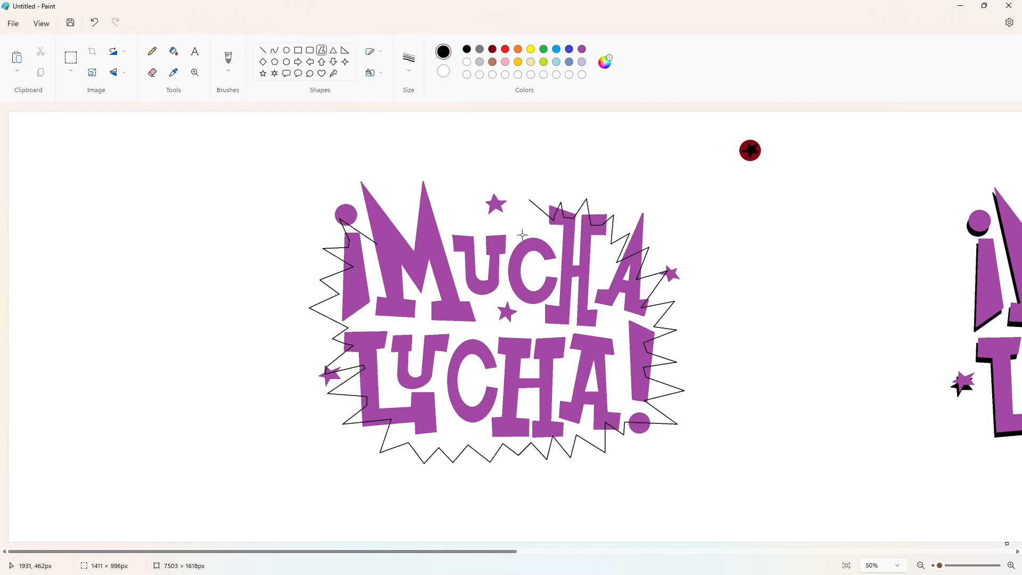
left_click(498, 205)
left_click(485, 229)
left_click(464, 212)
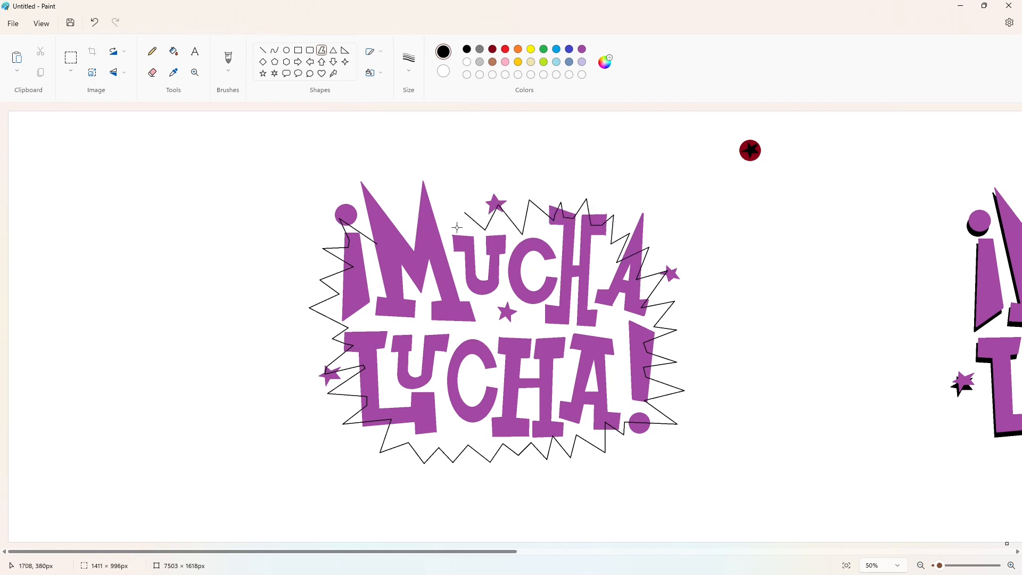
left_click(423, 215)
left_click(410, 249)
left_click(376, 244)
left_click(566, 126)
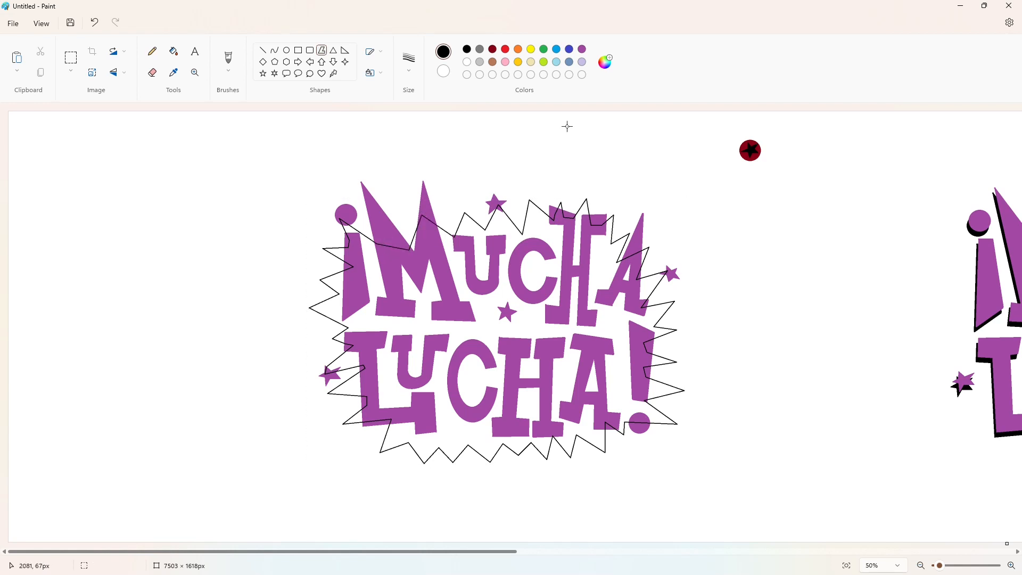
Fill the main background area and the separate right-hand spikes of the zigzag burst with black
left_click(581, 49)
left_click(173, 51)
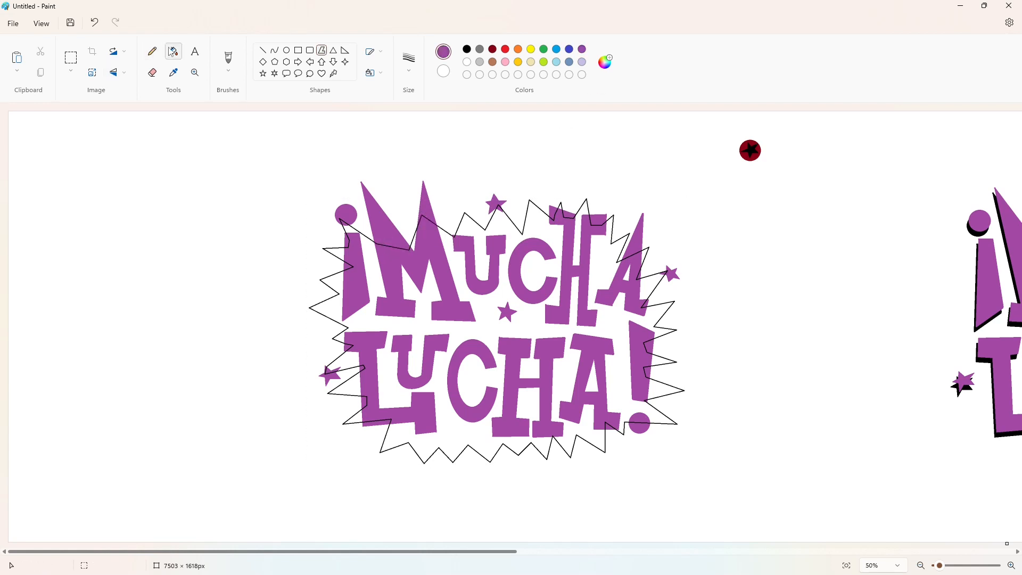
left_click(468, 50)
left_click(633, 277)
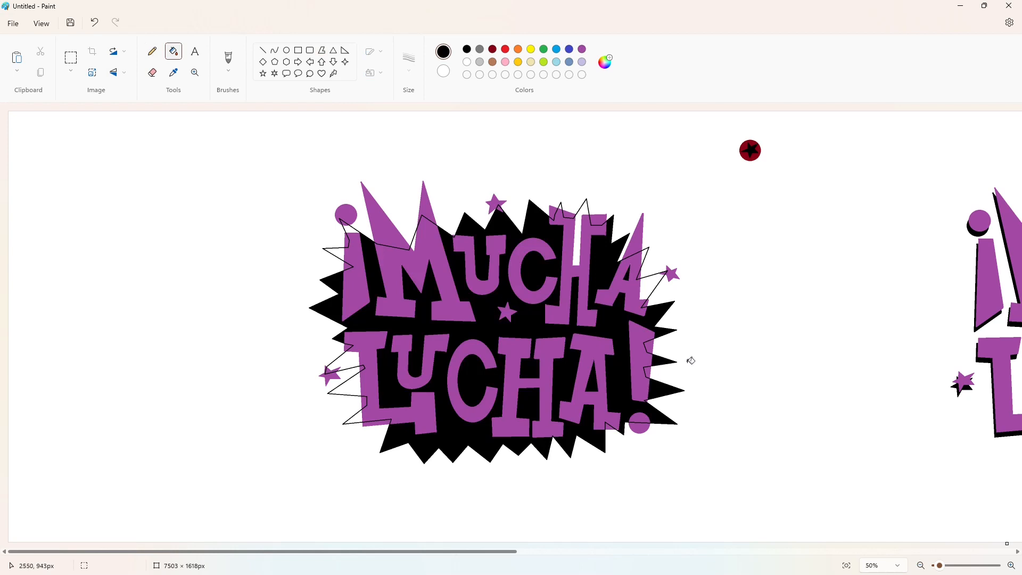
left_click(647, 288)
left_click(644, 253)
left_click(413, 244)
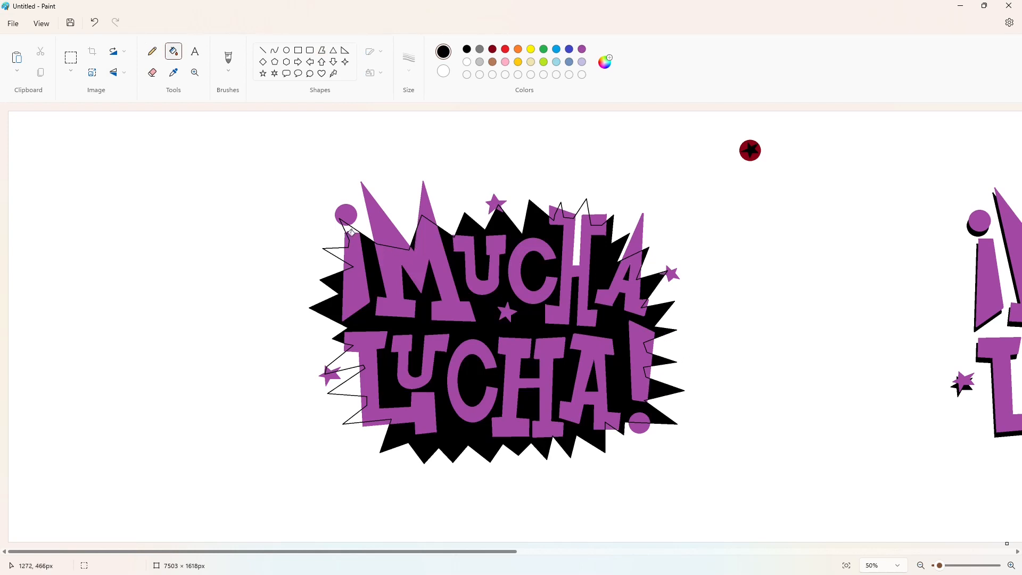
Fill the burst's remaining left spikes and the gap in the upper H black, and recolour the whole burst dark red
left_click(349, 230)
left_click(340, 253)
left_click(349, 360)
left_click(351, 387)
left_click(356, 416)
left_click(577, 248)
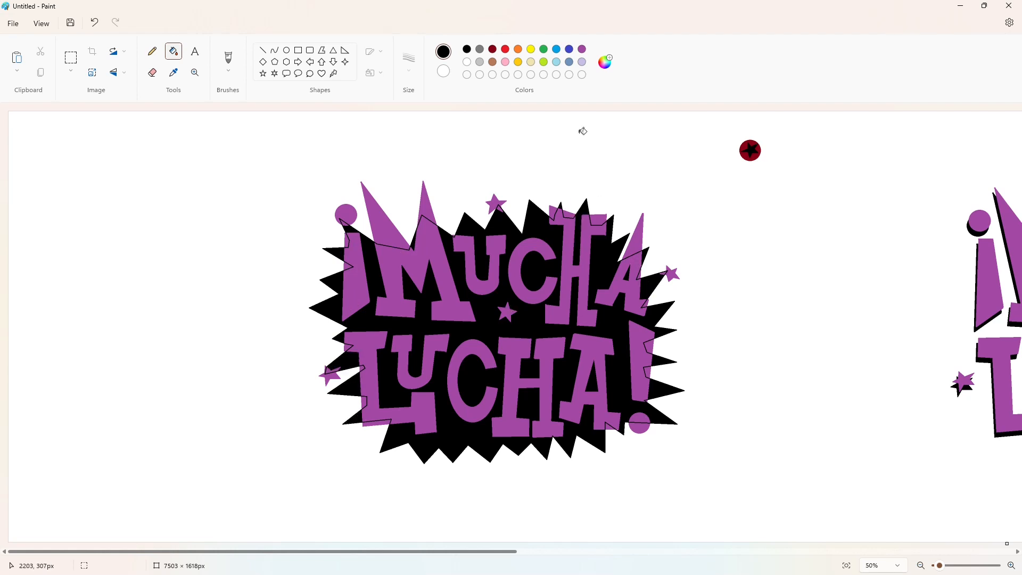
left_click(493, 49)
left_click(632, 274)
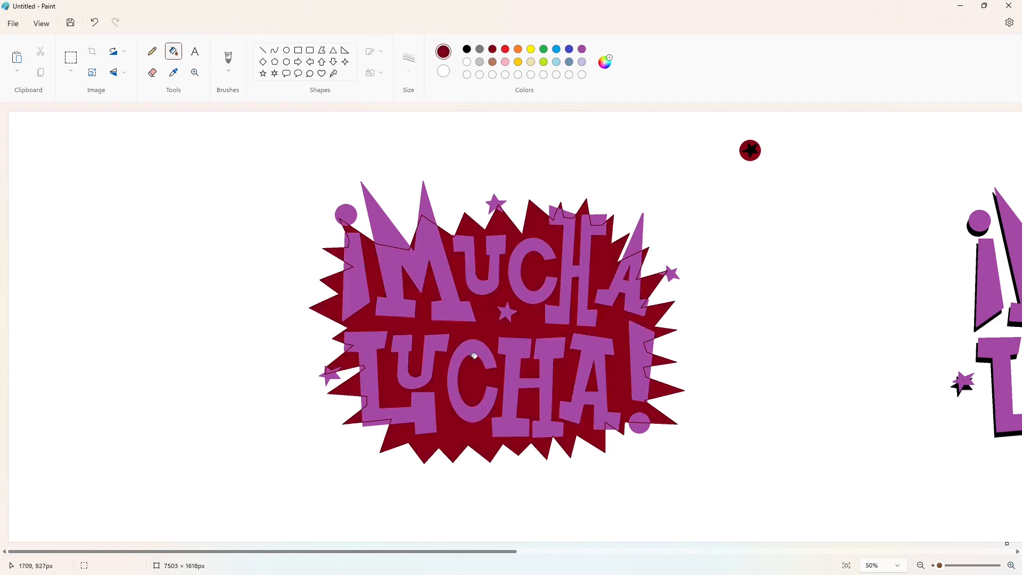
Start a larger black zigzag polygon outside the dark red burst, from above the inverted exclamation mark's dot around the upper-left corner
left_click(467, 49)
left_click(321, 50)
left_click_drag(352, 173, 349, 194)
left_click(308, 187)
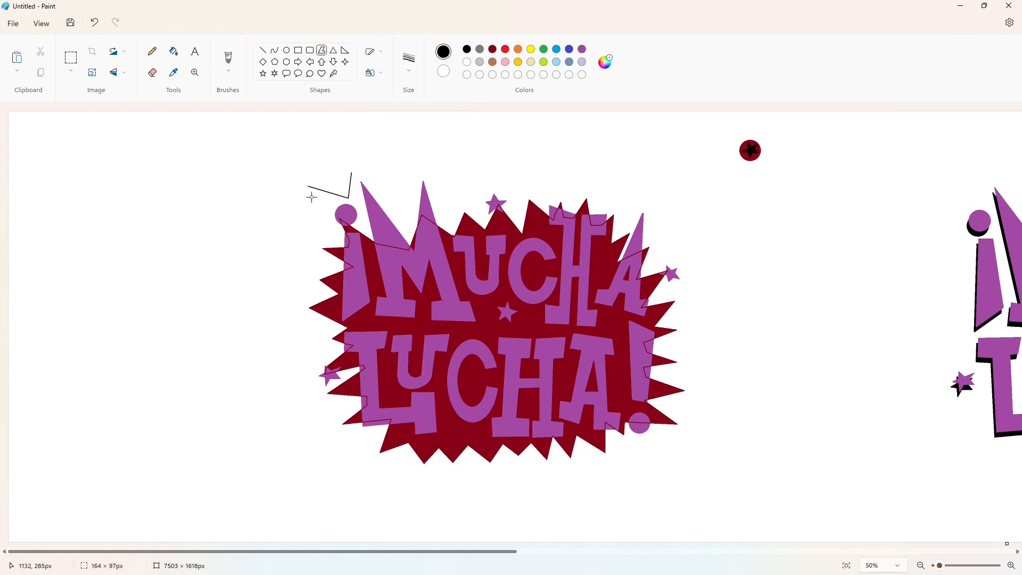
left_click(323, 227)
left_click(270, 217)
left_click(253, 257)
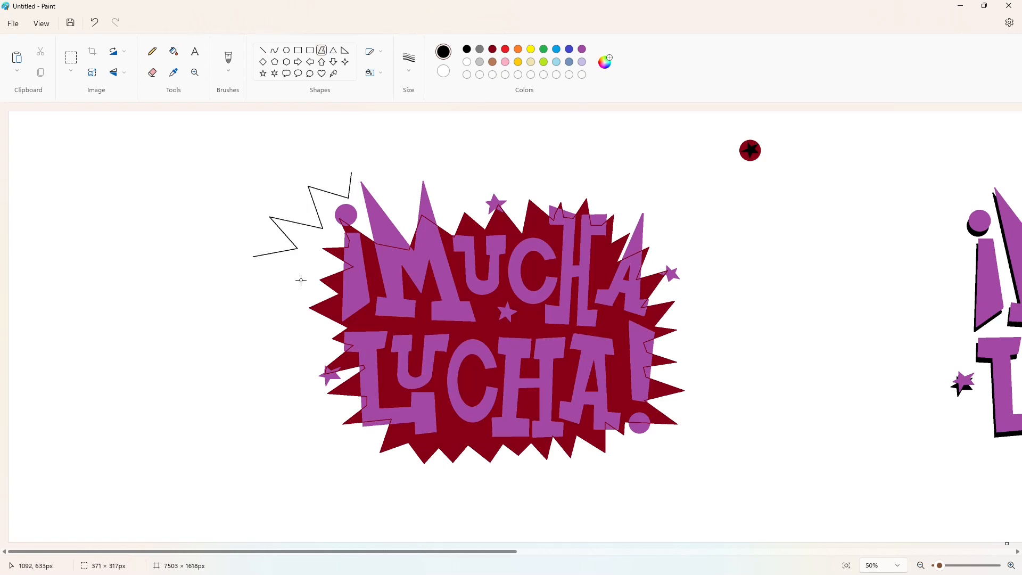
Continue the larger zigzag outline with long spikes down the left side of the burst to its lower-left corner
left_click(303, 279)
left_click(265, 294)
left_click(308, 317)
left_click(259, 329)
left_click(309, 351)
left_click(268, 367)
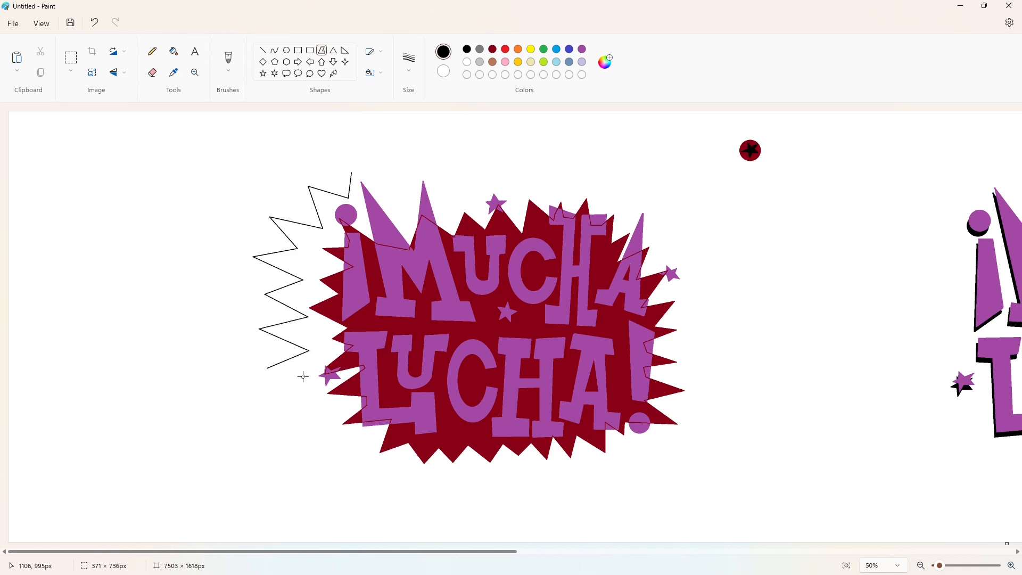
left_click(306, 376)
left_click(271, 408)
left_click(338, 413)
left_click(288, 449)
left_click(360, 437)
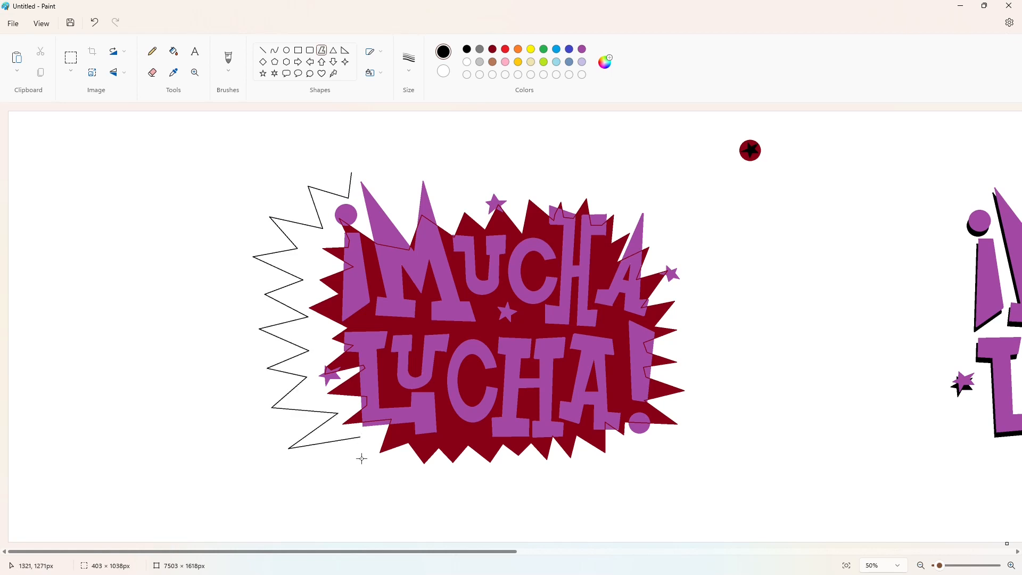
Extend the larger zigzag outline along the underside of the burst as far as beneath the second row's H
left_click(359, 475)
left_click(389, 468)
left_click(399, 505)
left_click(436, 472)
left_click(450, 498)
left_click(468, 469)
left_click(499, 493)
left_click(517, 468)
left_click(531, 500)
left_click(546, 470)
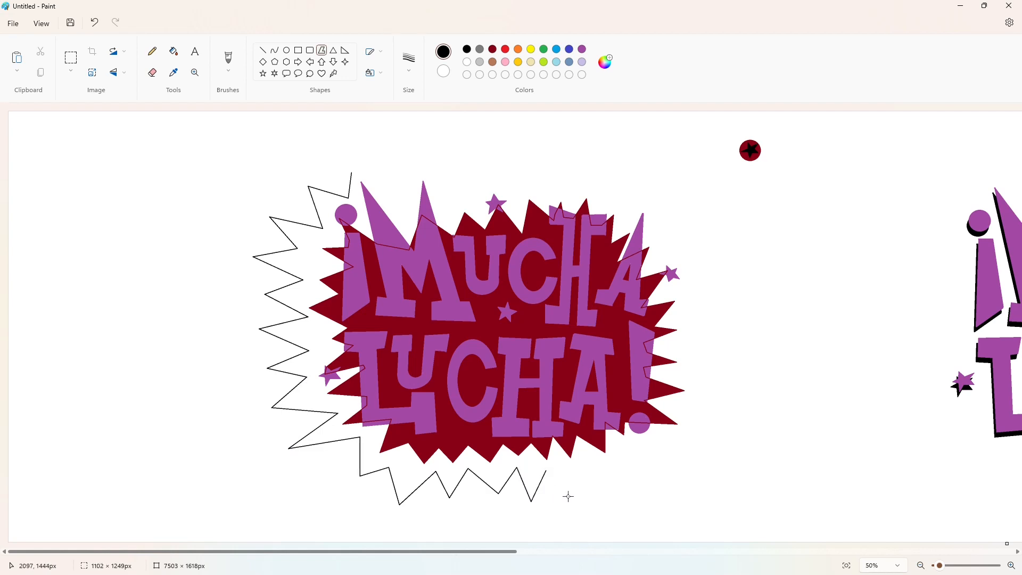
Continue the larger zigzag outline beneath the A and exclamation mark and around the burst's lower-right corner
left_click(570, 496)
left_click(583, 461)
left_click(613, 481)
left_click(620, 454)
left_click(647, 477)
left_click(655, 447)
left_click(705, 479)
left_click(700, 444)
left_click(759, 454)
left_click(706, 415)
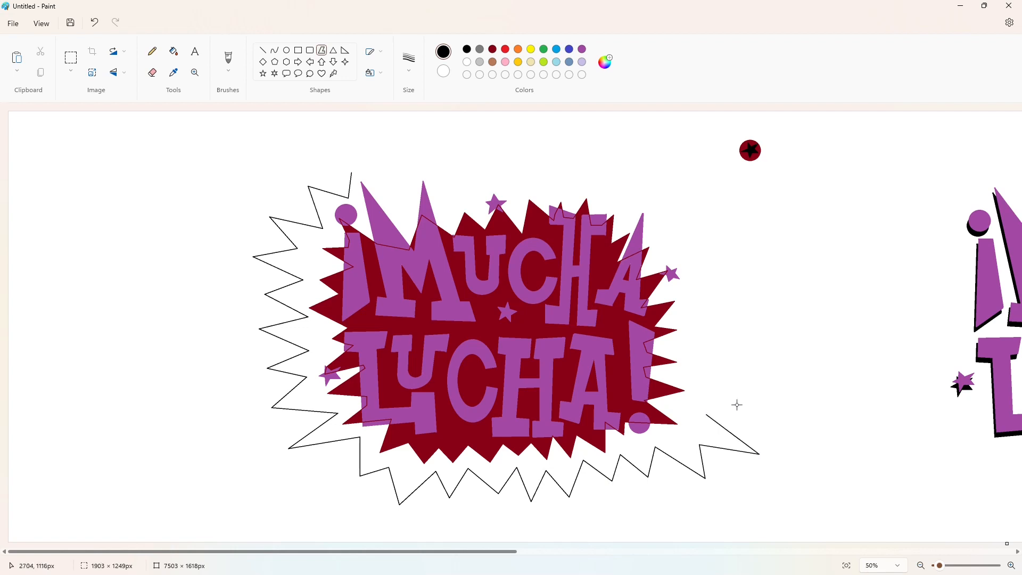
Extend the larger zigzag outline up the right side of the burst to its upper-right corner
left_click(756, 405)
left_click(712, 371)
left_click(748, 357)
left_click(703, 337)
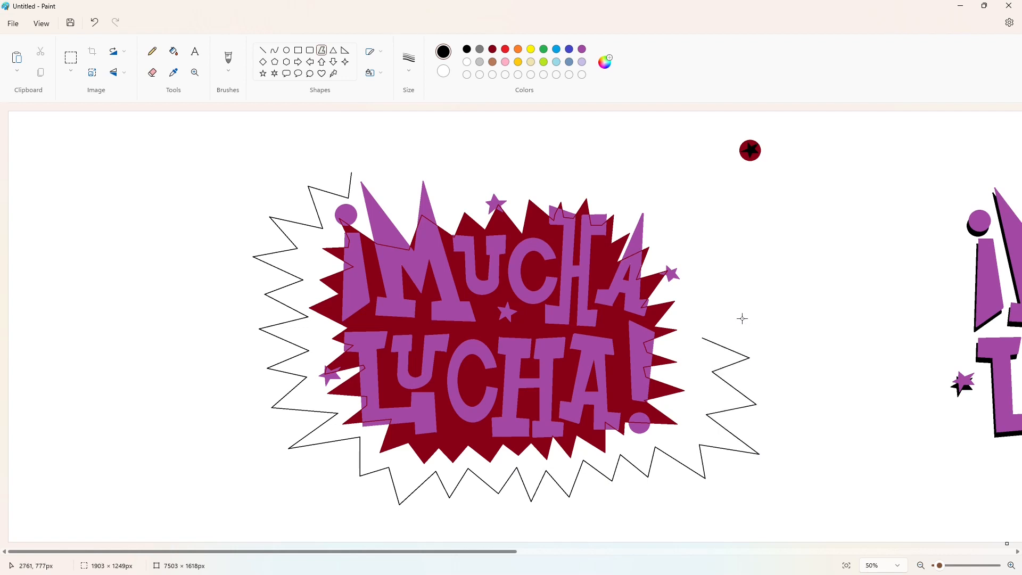
left_click(741, 321)
left_click(697, 314)
left_click(748, 285)
left_click(699, 277)
left_click(736, 251)
left_click(689, 254)
left_click(714, 218)
left_click(663, 228)
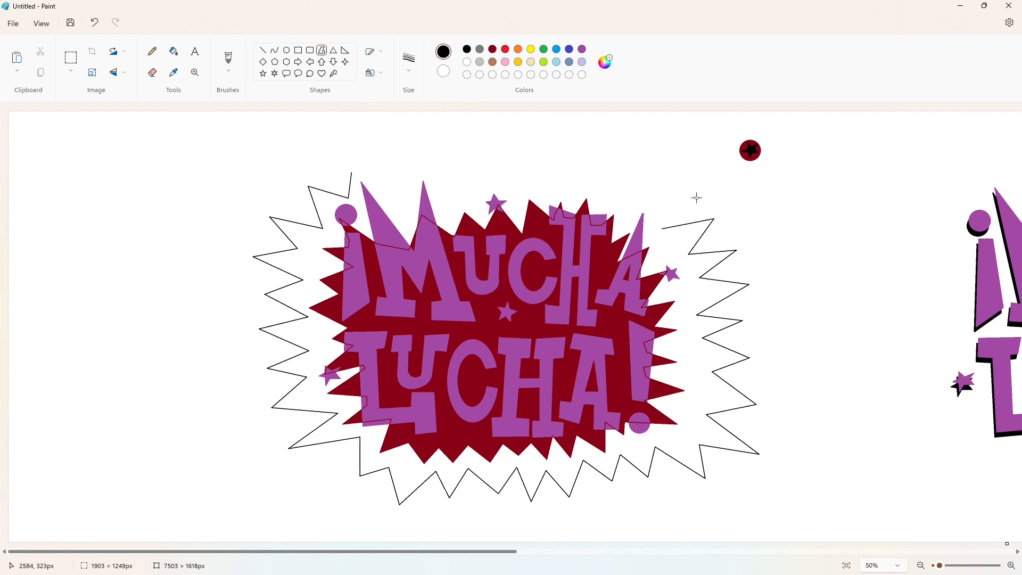
Continue the zigzag outline leftward above the MUCHA row and close it at its starting point
left_click(696, 197)
left_click(637, 200)
left_click(662, 168)
left_click(611, 174)
left_click(575, 179)
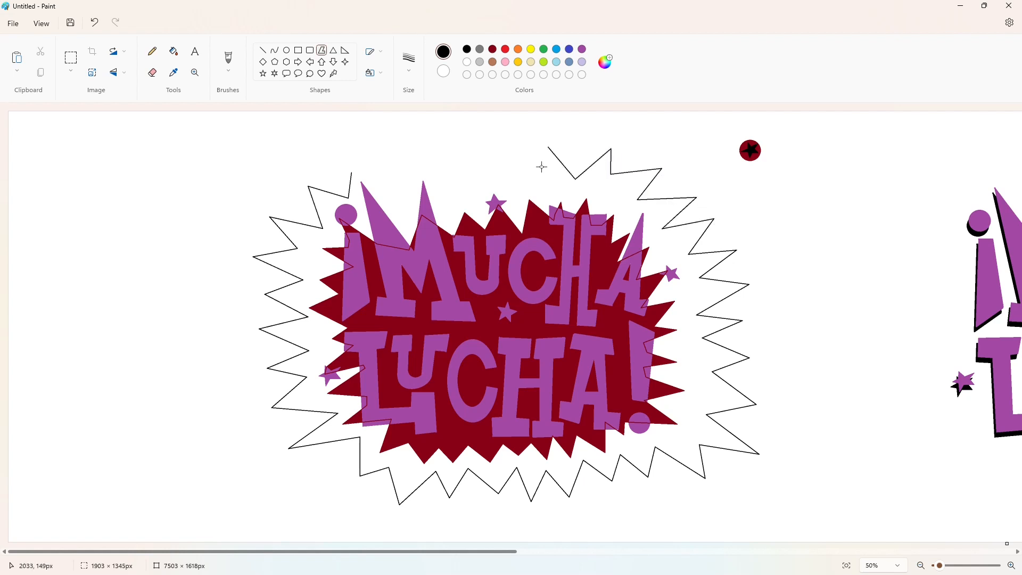
left_click(530, 184)
left_click(463, 199)
left_click(418, 201)
left_click(401, 166)
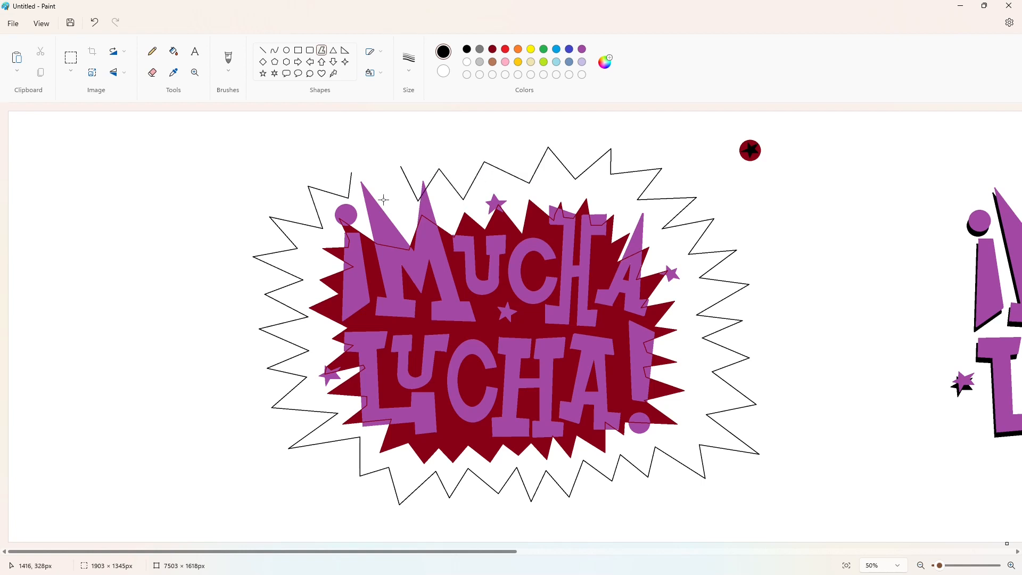
left_click(383, 199)
left_click(352, 172)
Fill the area between the dark red burst and the new zigzag outline, ending with indigo
left_click(174, 51)
left_click(399, 207)
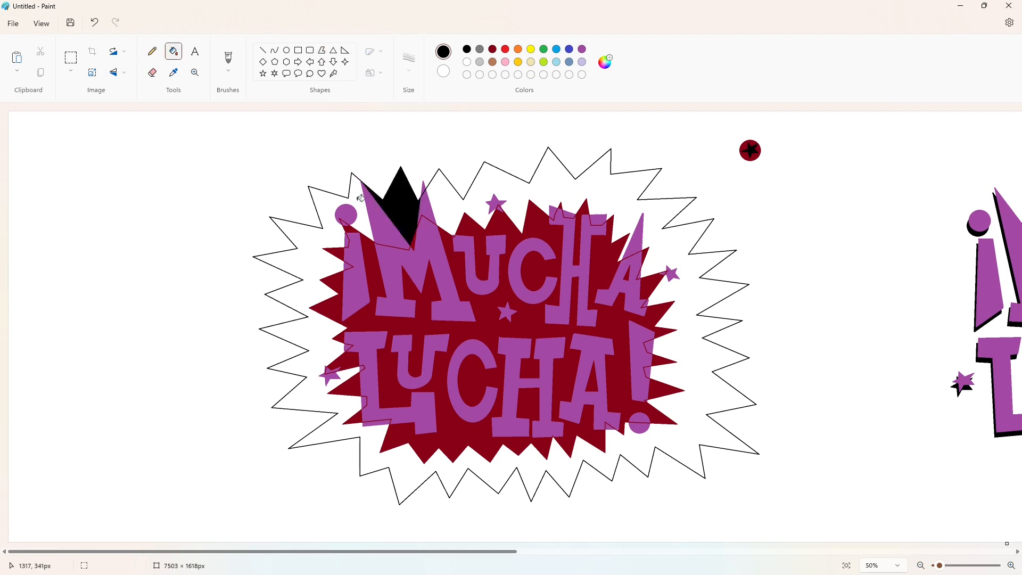
left_click(358, 201)
left_click(569, 49)
left_click(585, 186)
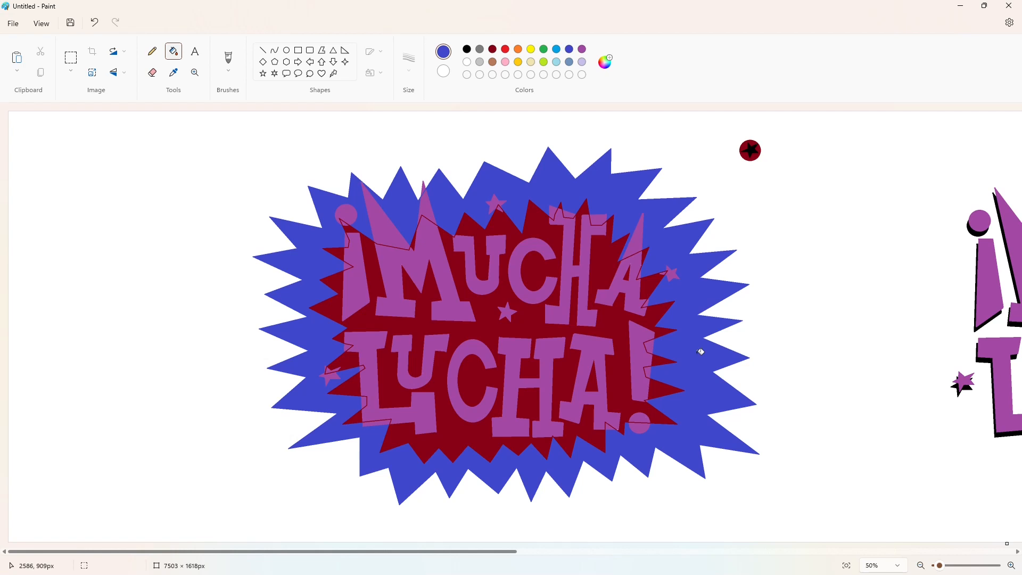
Select and copy the finished shadowed lettering with its stars from the right part of the canvas
left_click_drag(496, 551, 830, 551)
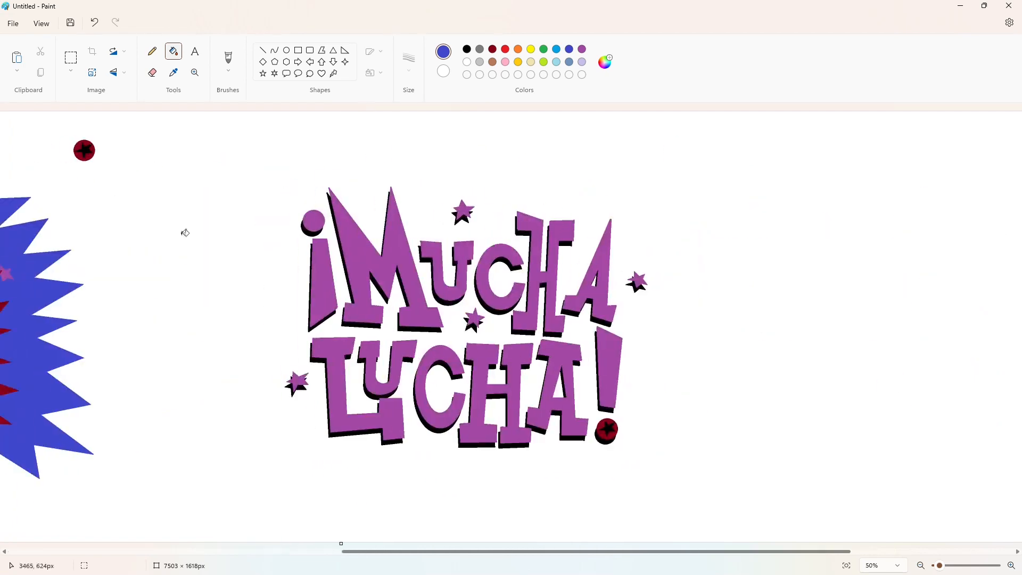
left_click(71, 57)
left_click_drag(213, 154, 861, 501)
left_click(894, 481)
left_click_drag(811, 551, 478, 552)
scroll(554, 383, "up", 5)
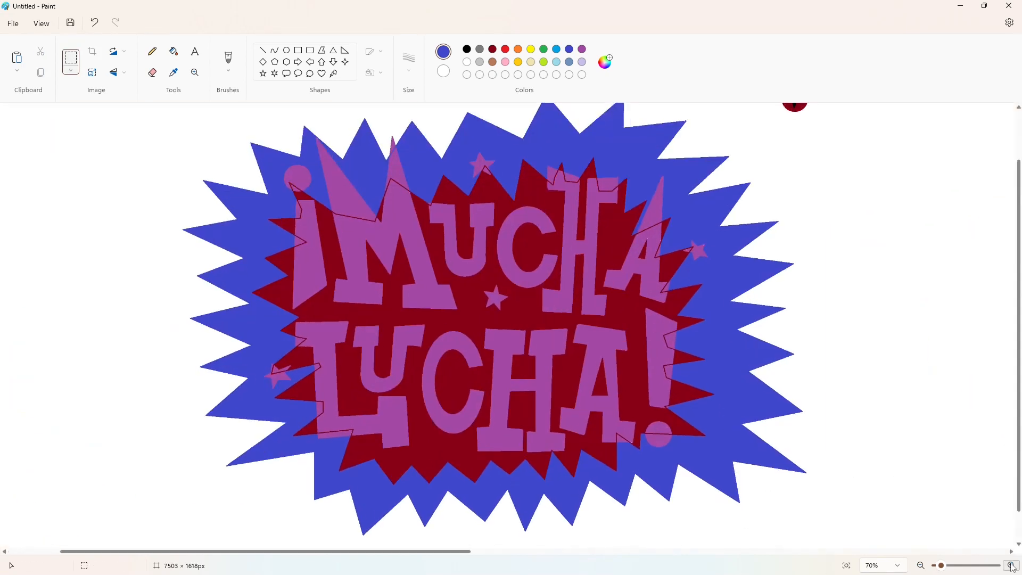
key("ctrl+v")
left_click_drag(528, 386, 477, 365)
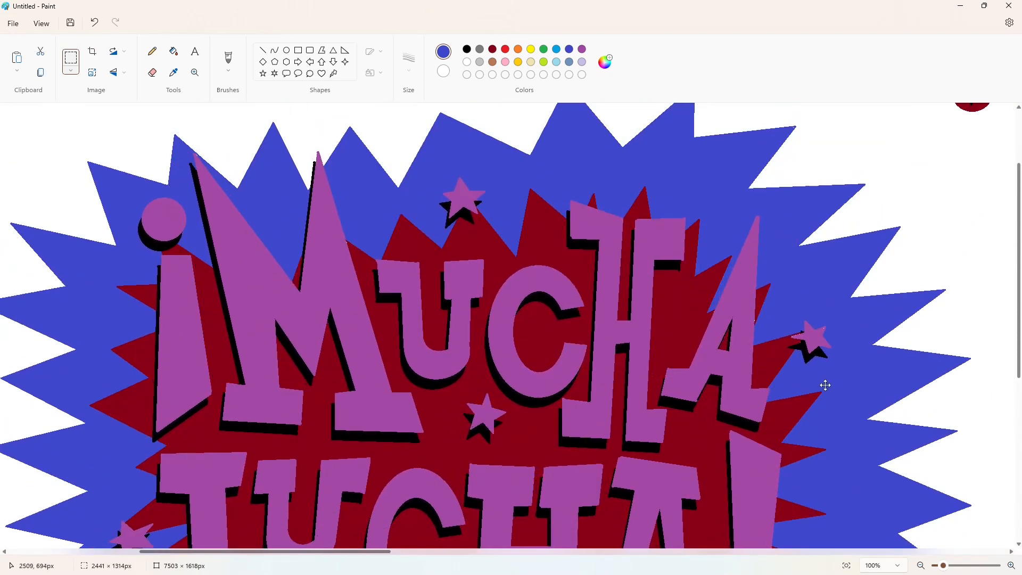
scroll(826, 383, "down", 6)
left_click(816, 484)
key("ctrl+z")
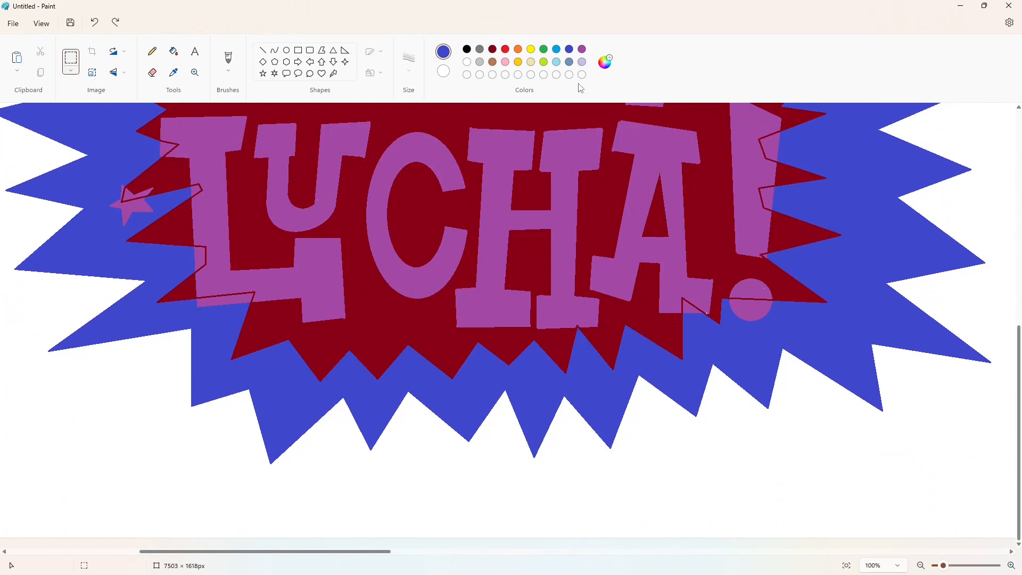
Recolour the inner dark red burst with the brown palette colour
left_click(492, 62)
left_click(174, 51)
left_click(742, 285)
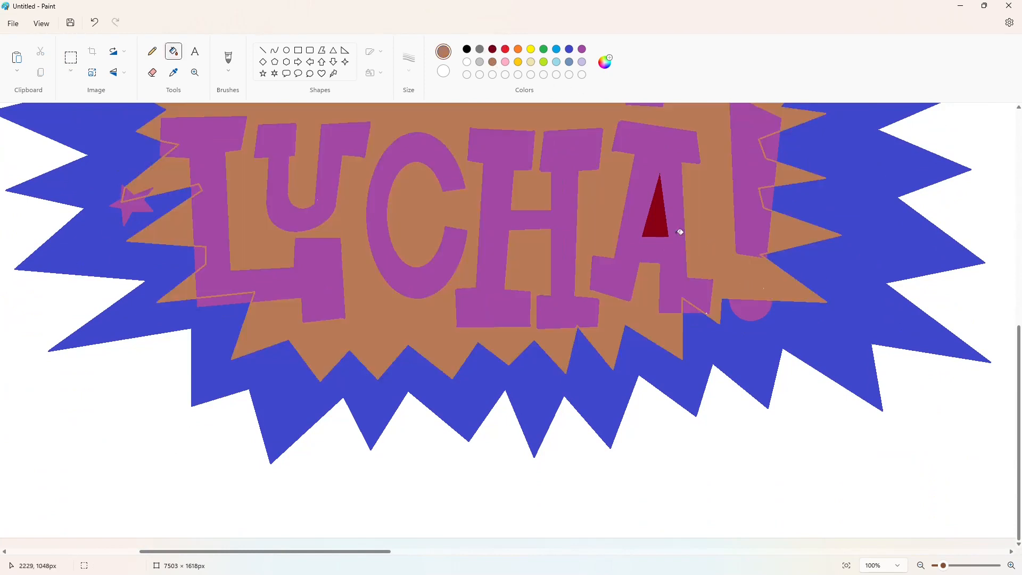
Paste the copied shadowed lettering over the two bursts and align it exactly with the flat purple letters
scroll(679, 231, "up", 3)
key("ctrl+v")
left_click_drag(766, 535, 734, 372)
scroll(399, 253, "up", 2)
left_click_drag(378, 219, 372, 230)
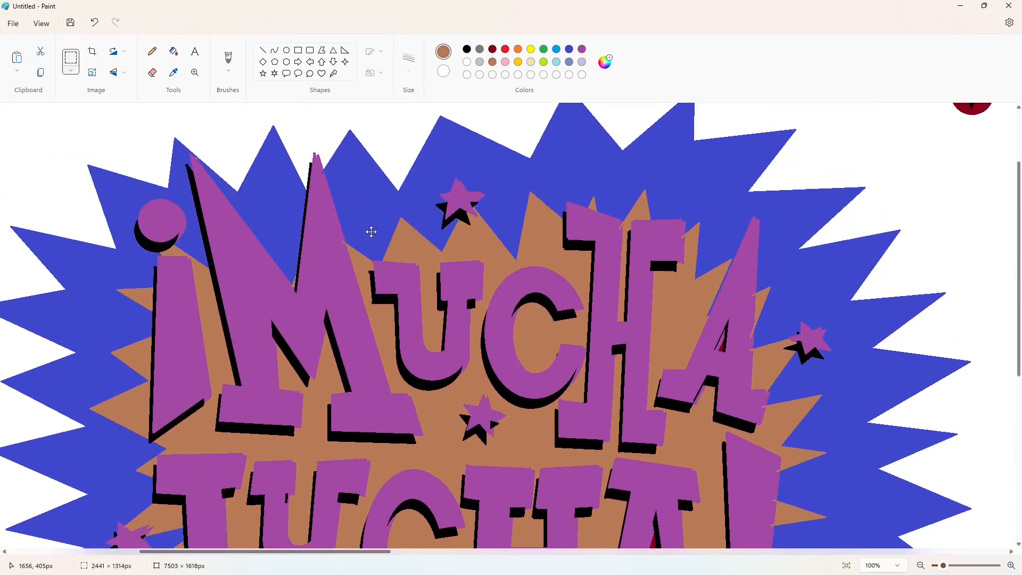
left_click_drag(606, 438, 611, 437)
scroll(839, 486, "down", 5)
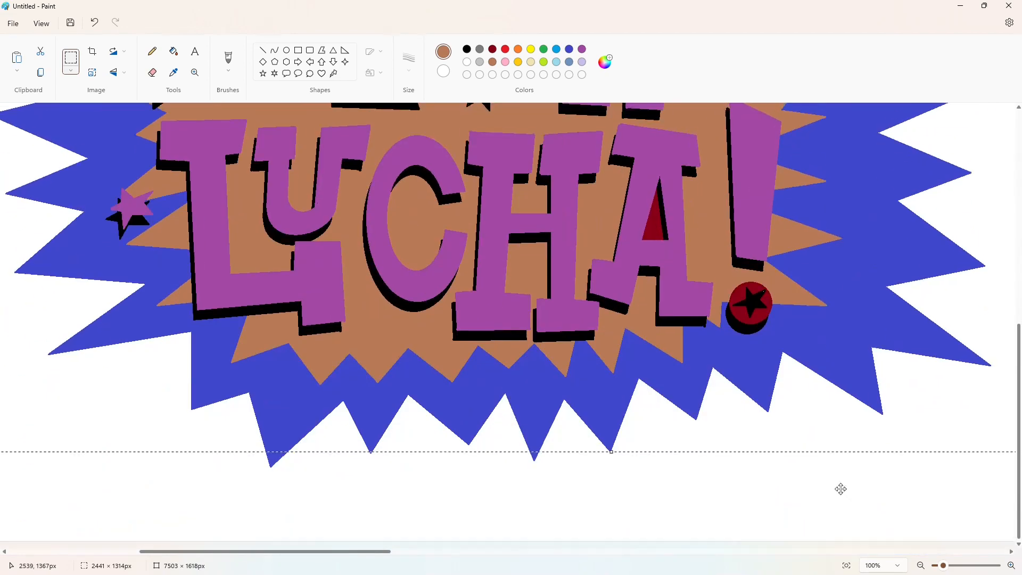
left_click(828, 495)
Shrink the canvas width to 3742 px, cutting off the spare lettering while keeping white space beside the burst
scroll(828, 495, "up", 3)
scroll(827, 495, "down", 3)
scroll(827, 496, "down", 6)
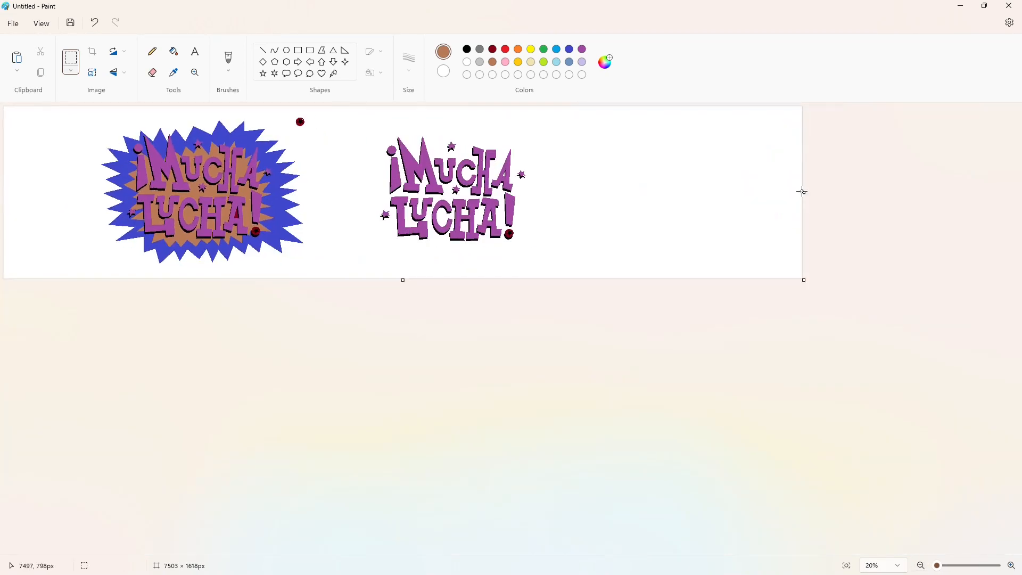
left_click_drag(803, 191, 353, 208)
scroll(874, 331, "up", 3)
left_click_drag(874, 332, 996, 331)
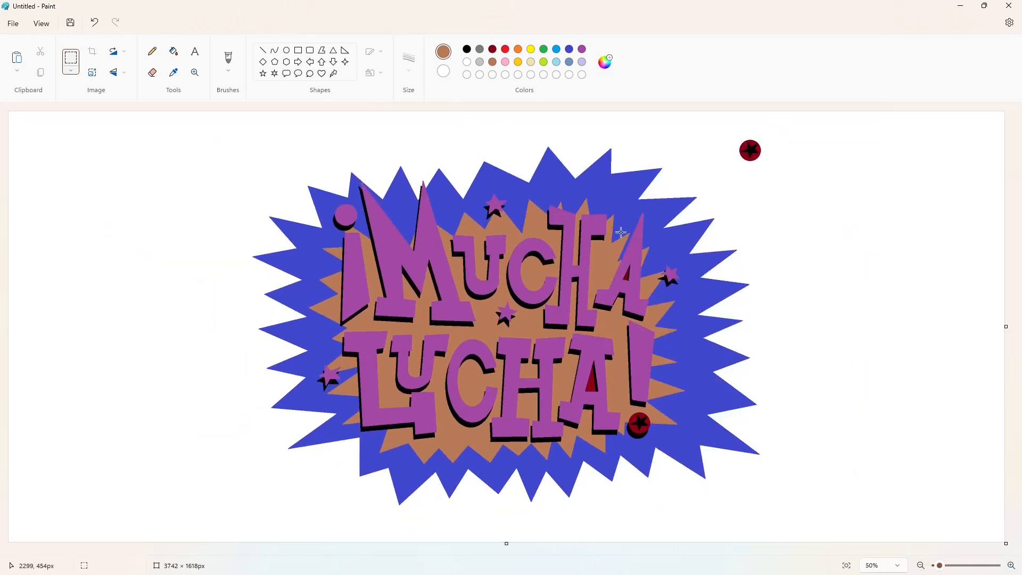
Fill the spare dark red dot with its star outside the burst with white
left_click(173, 51)
left_click(467, 61)
left_click(751, 151)
Mix a custom dark blue and add it to the palette
left_click(557, 49)
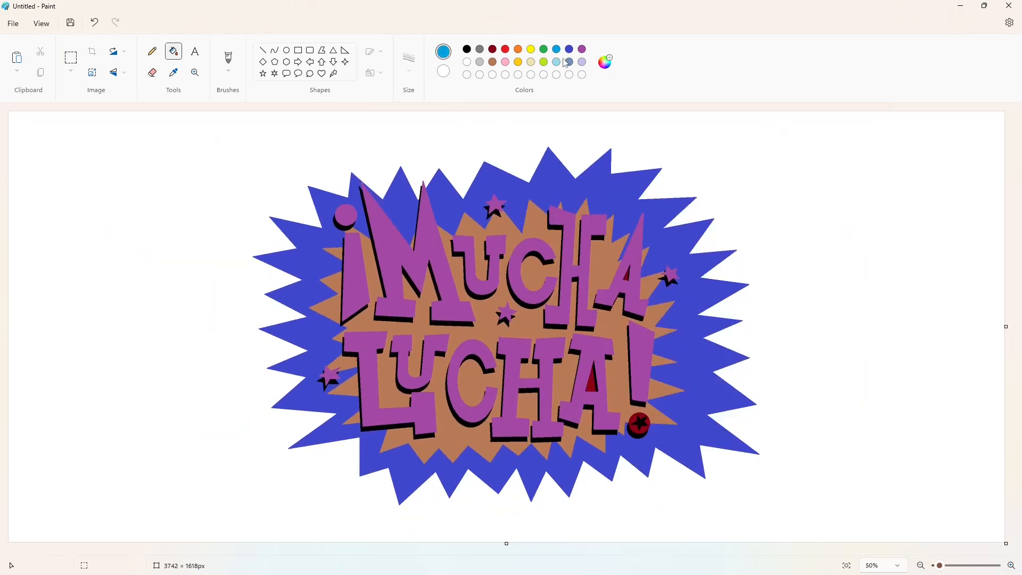
left_click(604, 62)
left_click_drag(445, 174, 450, 174)
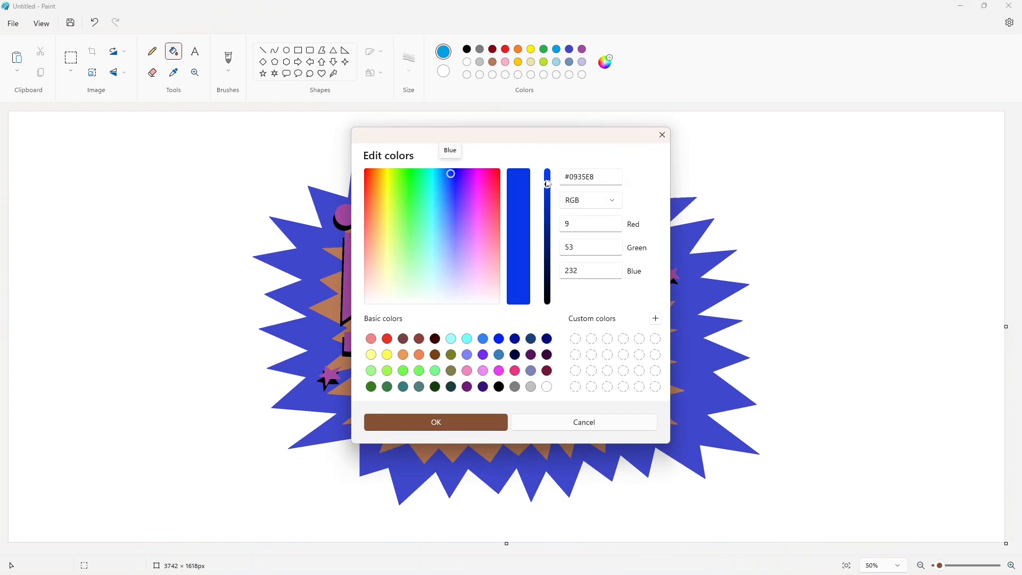
left_click_drag(548, 184, 548, 209)
left_click(483, 421)
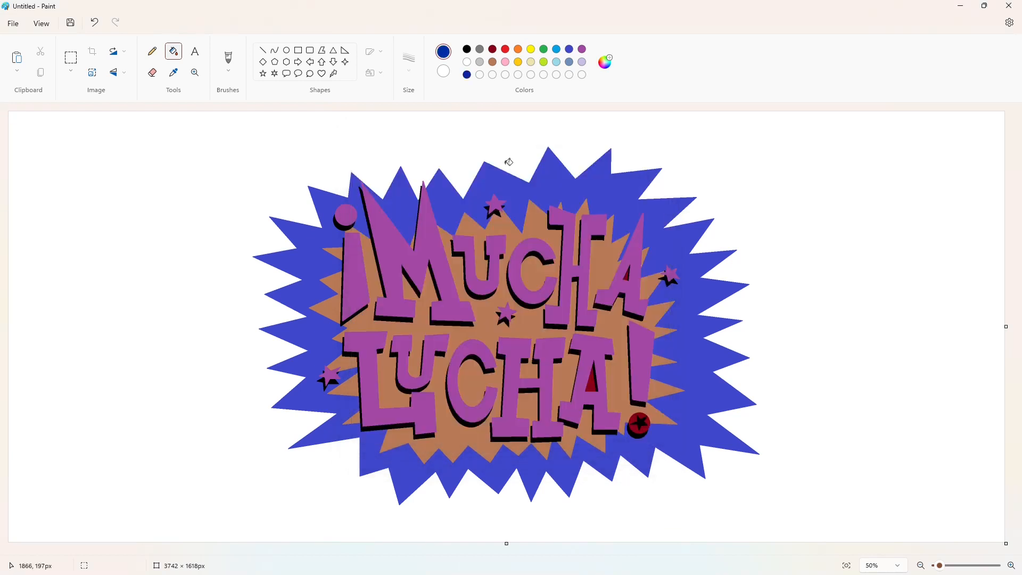
Add two more custom colours to the palette: a pale cream (#FFF5D8) and a soft yellow
left_click(530, 49)
double_click(530, 62)
left_click_drag(382, 269, 381, 283)
left_click(427, 421)
left_click(530, 50)
left_click(598, 65)
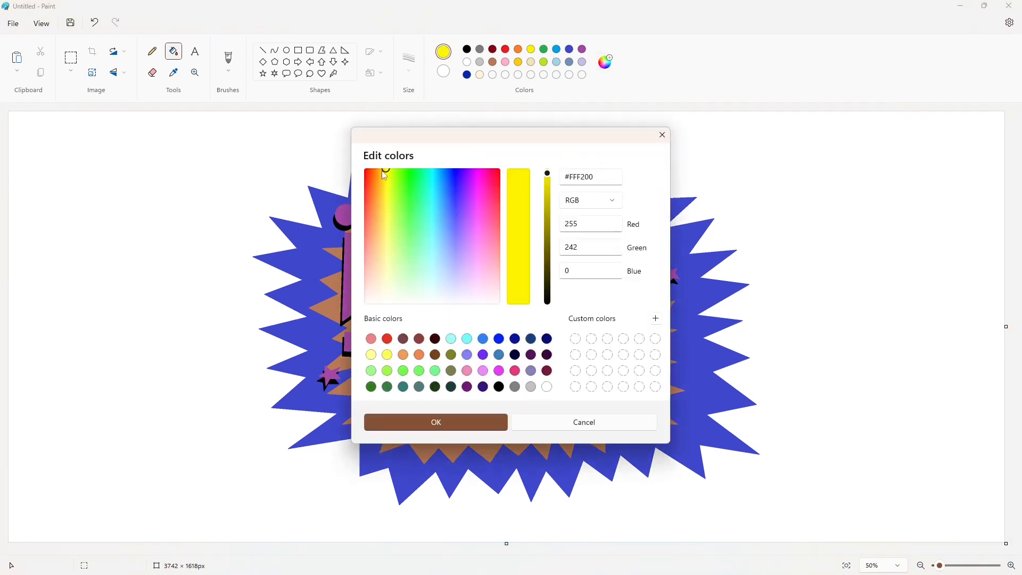
left_click_drag(384, 170, 383, 226)
left_click(447, 421)
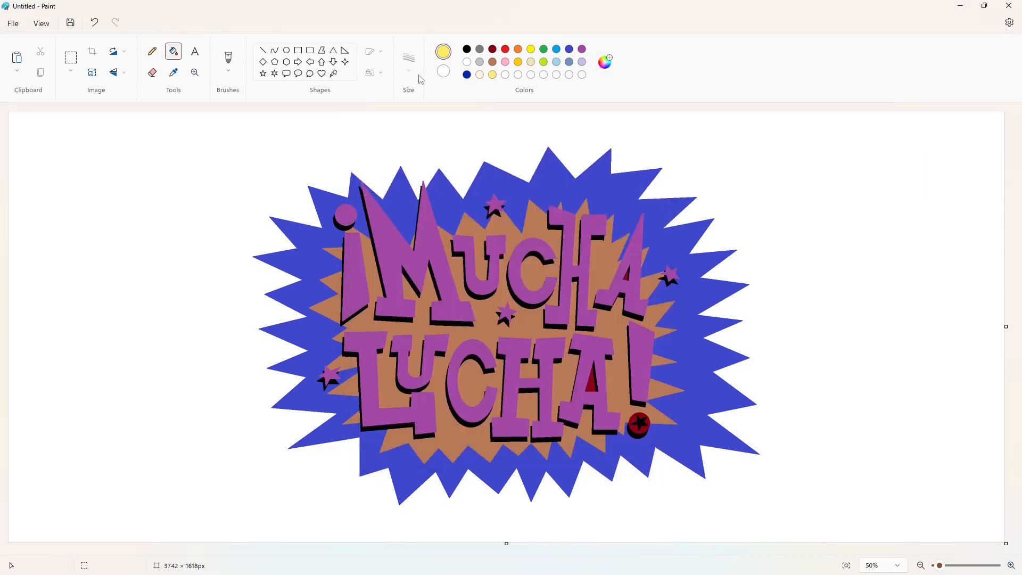
Fill the inverted exclamation mark, the MUCHA letters and the closing exclamation mark's stem with the custom dark blue
left_click(467, 74)
left_click(353, 277)
left_click(346, 214)
left_click(426, 287)
left_click(464, 266)
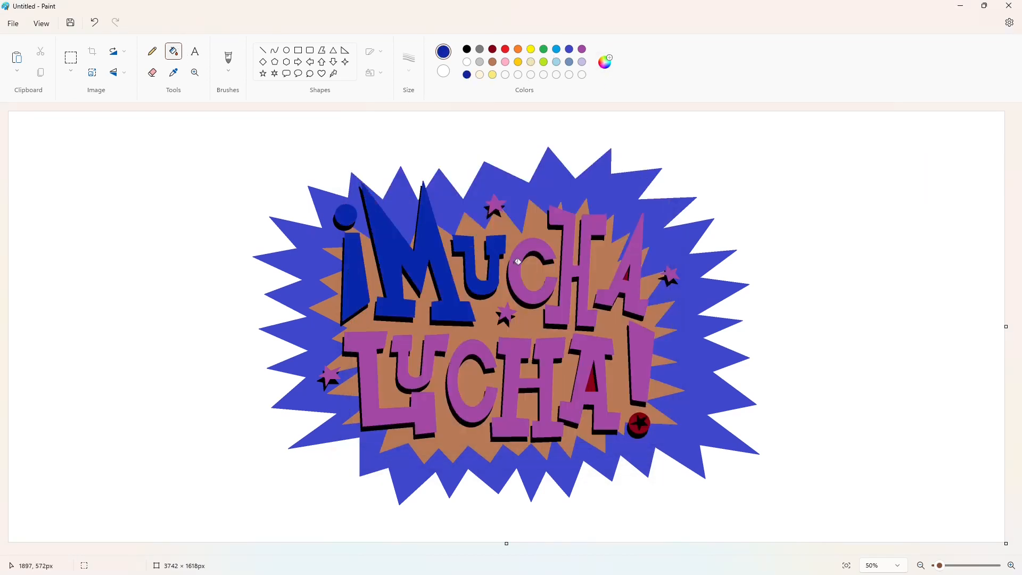
left_click(514, 271)
left_click(566, 258)
left_click(595, 299)
left_click(638, 376)
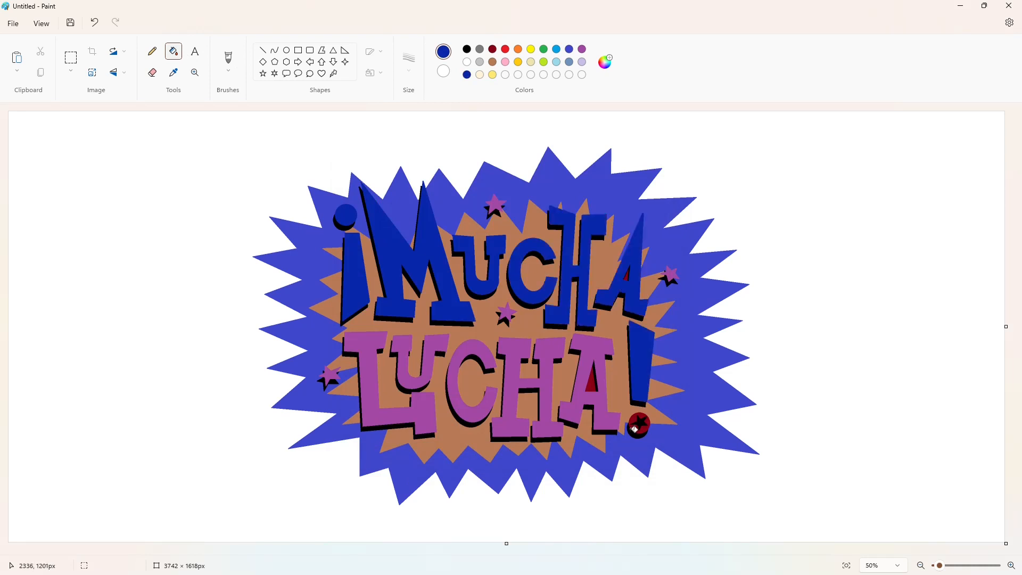
Fill the closing exclamation mark's dot with dark blue and the star inside it with white
left_click(632, 428)
left_click(467, 62)
left_click(639, 423)
Fill the four loose stars around the lettering with dark red
left_click(493, 49)
left_click(495, 205)
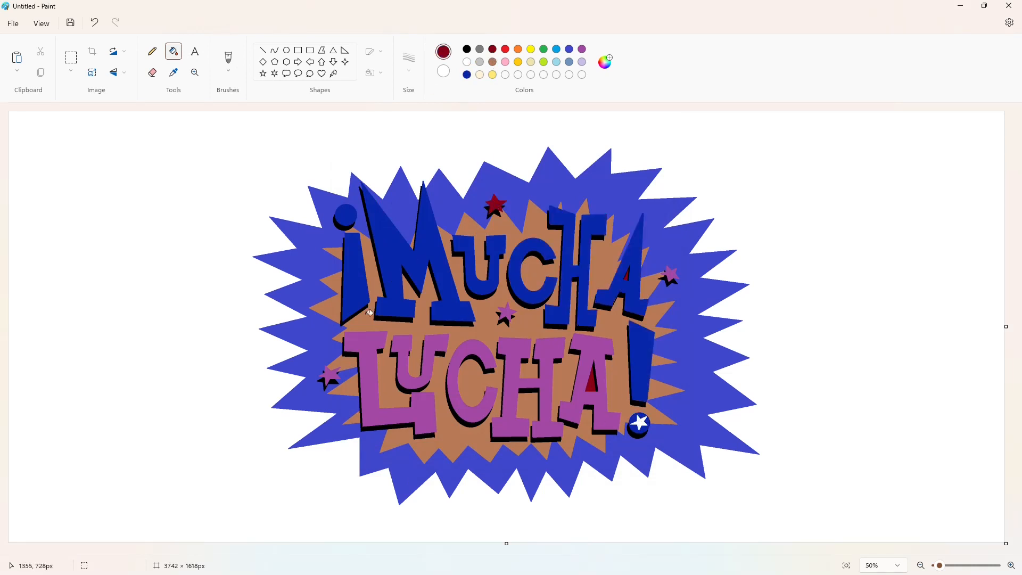
left_click(329, 376)
left_click(510, 322)
key("ctrl+z")
left_click(506, 314)
left_click(674, 274)
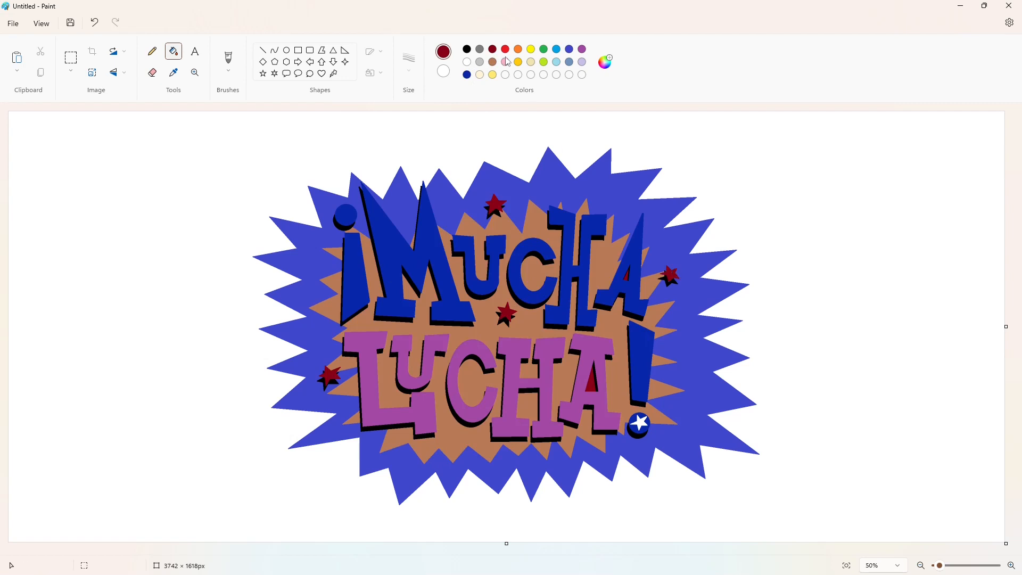
Fill the five letters of LUCHA with red
left_click(506, 49)
left_click(376, 383)
left_click(405, 354)
left_click(459, 383)
left_click(507, 383)
left_click(580, 383)
Fill the inner burst's main area, the lower A's counter and nearby enclosed patches with the custom soft yellow
left_click(492, 75)
left_click(486, 319)
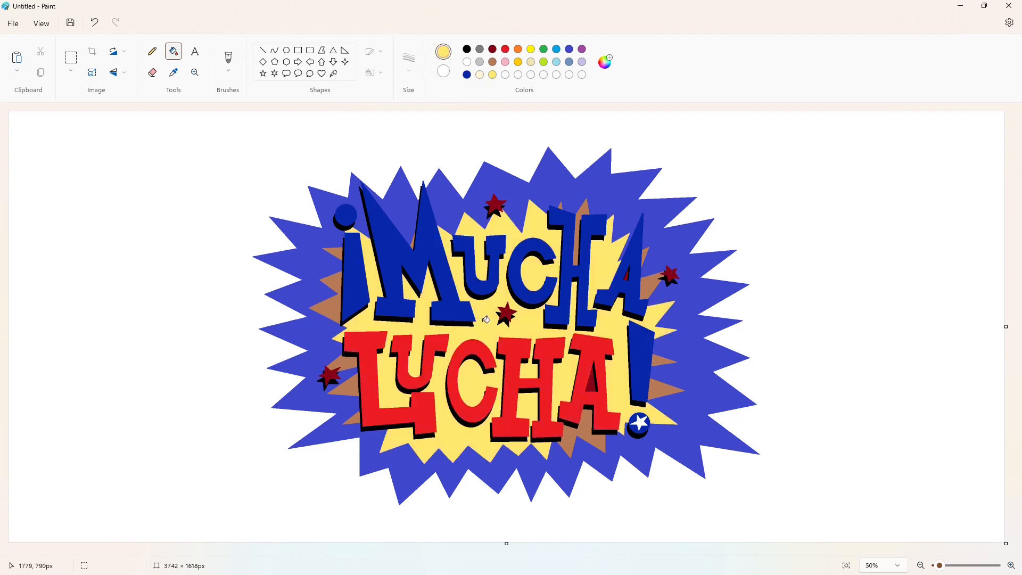
left_click(591, 375)
left_click(585, 426)
left_click(659, 382)
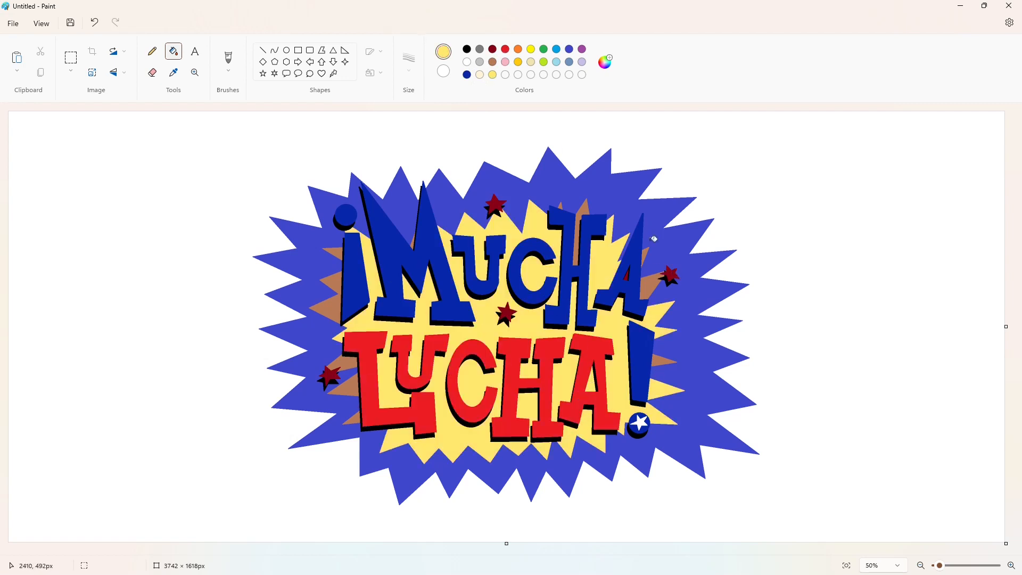
Recolour the outer burst cream, using a slightly darker shade mixed from the custom cream
left_click(479, 74)
left_click(549, 184)
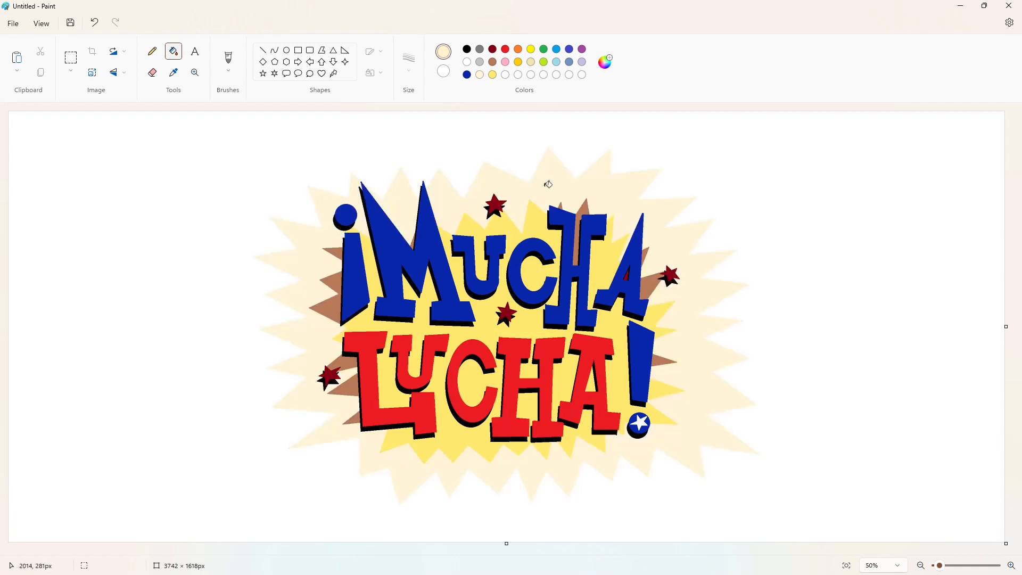
left_click(606, 62)
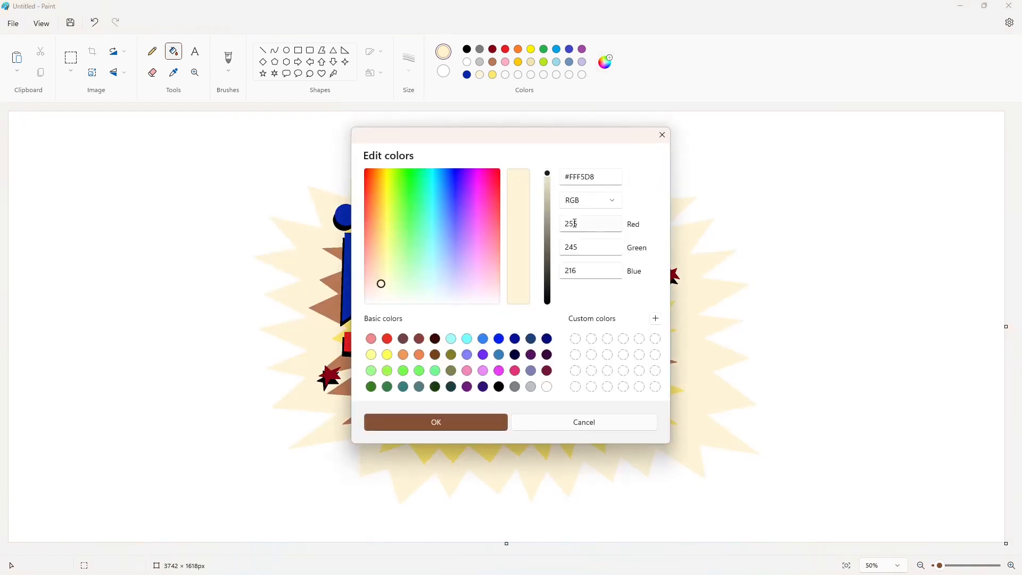
left_click_drag(549, 178, 549, 178)
left_click(436, 422)
left_click(605, 62)
left_click(479, 421)
left_click(687, 383)
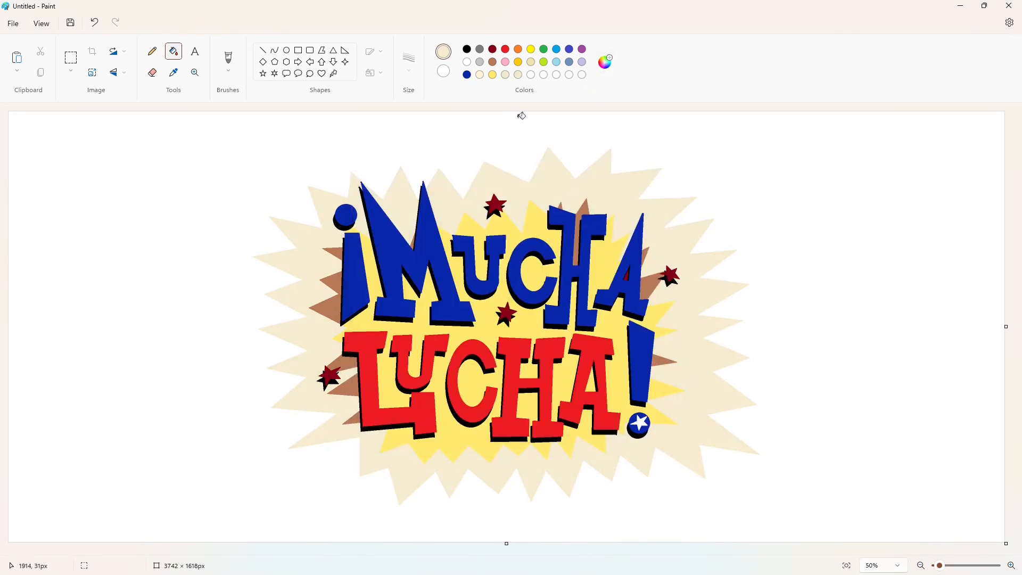
Fill the remaining brown patches of the inner burst around the letters with the custom soft yellow
left_click(491, 75)
left_click(577, 258)
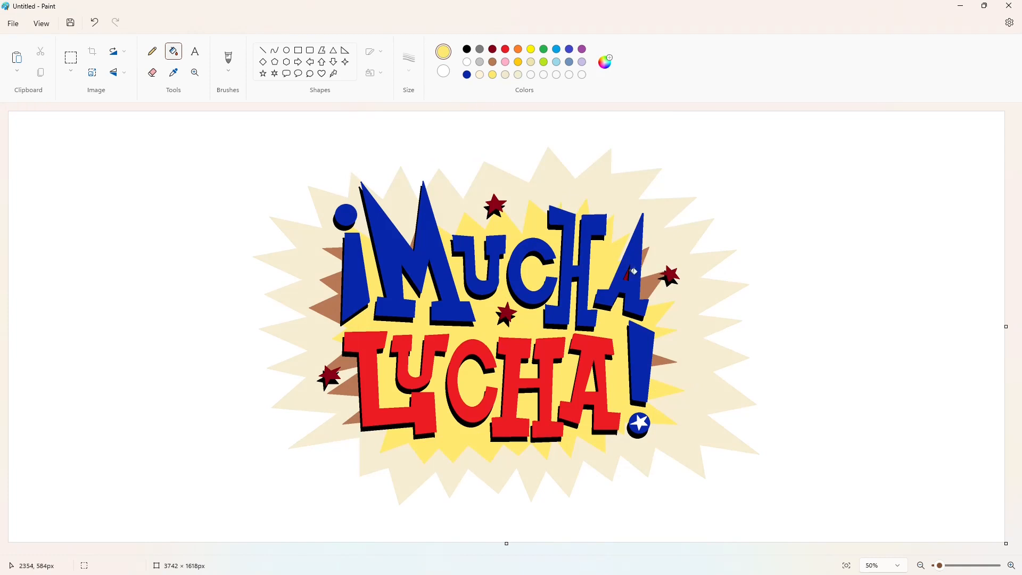
left_click(649, 250)
left_click(660, 357)
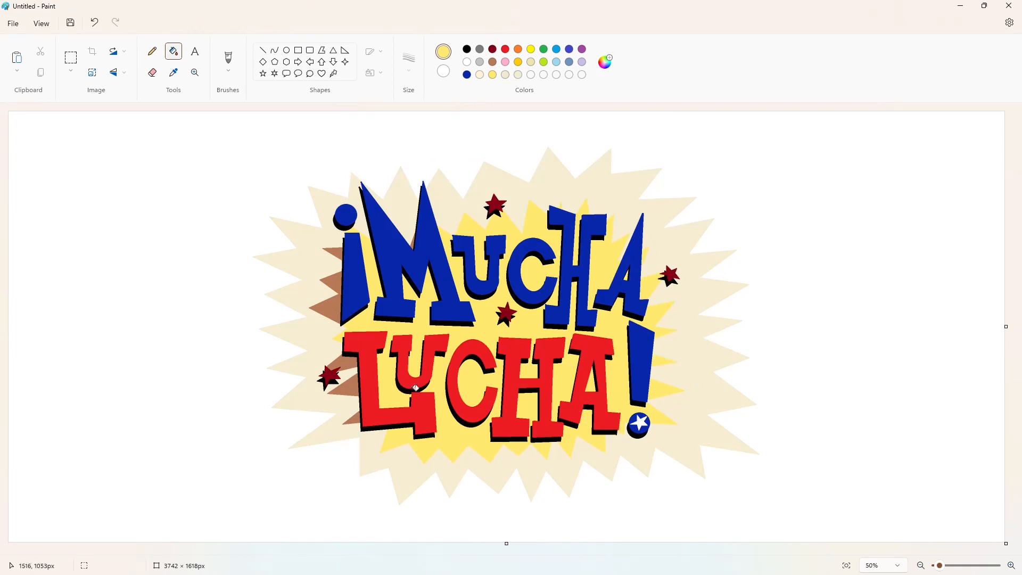
left_click(356, 392)
left_click(334, 307)
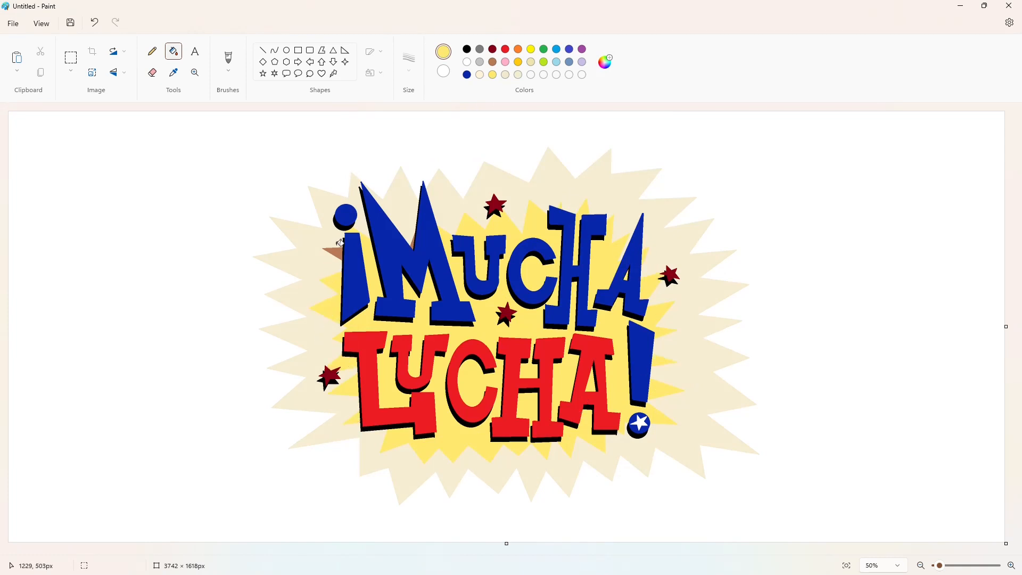
left_click(340, 248)
left_click(415, 240)
key("ctrl+z")
left_click(413, 240)
Recolour the inverted exclamation mark's dot and stem red
left_click(506, 49)
left_click(347, 213)
left_click(353, 277)
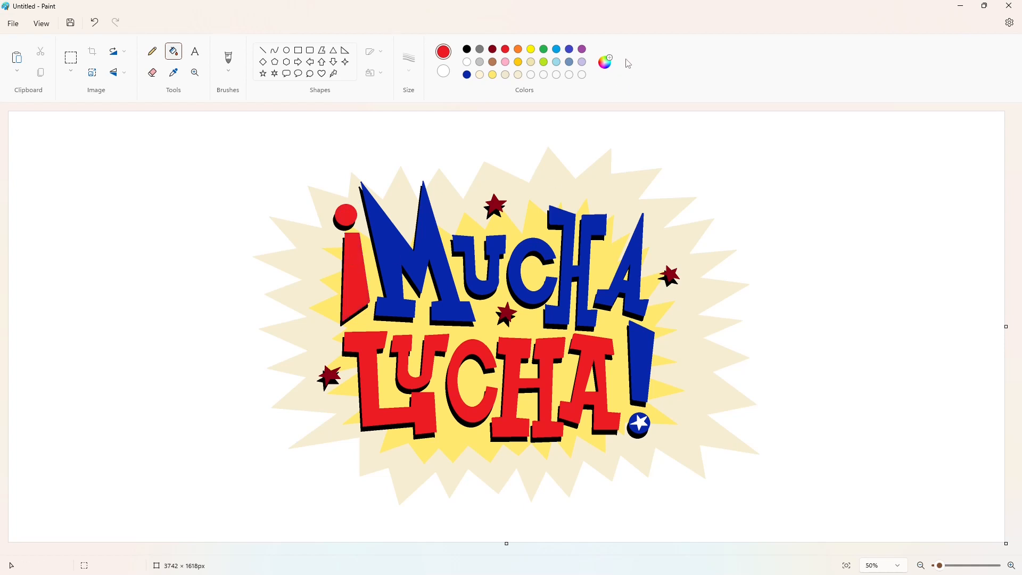